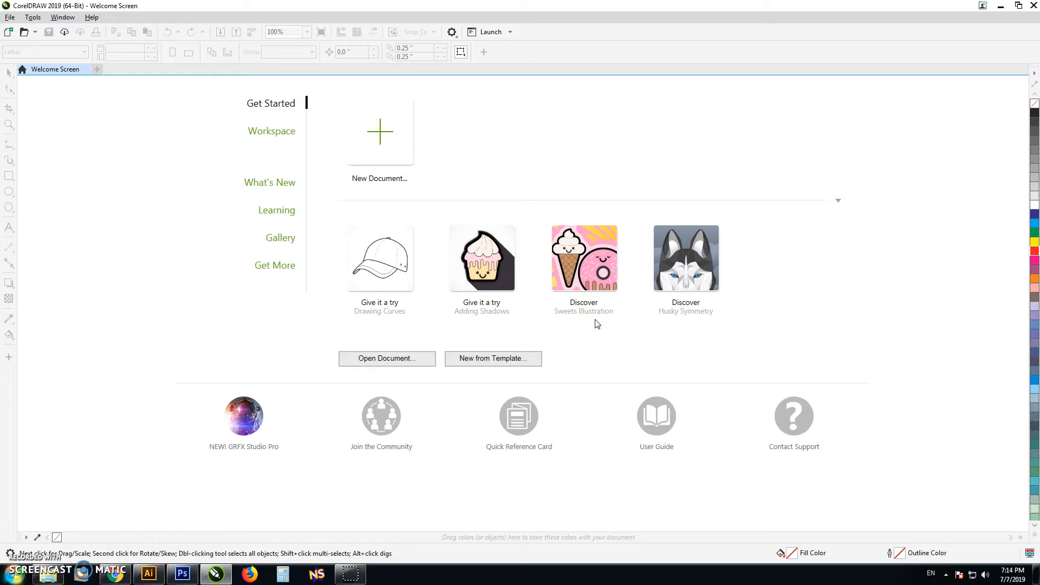
Step: Create a new CMYK document 2.2 inches wide and 5.25 inches high at 300 dpi
{"action": "left_click", "coordinate": [384, 142]}
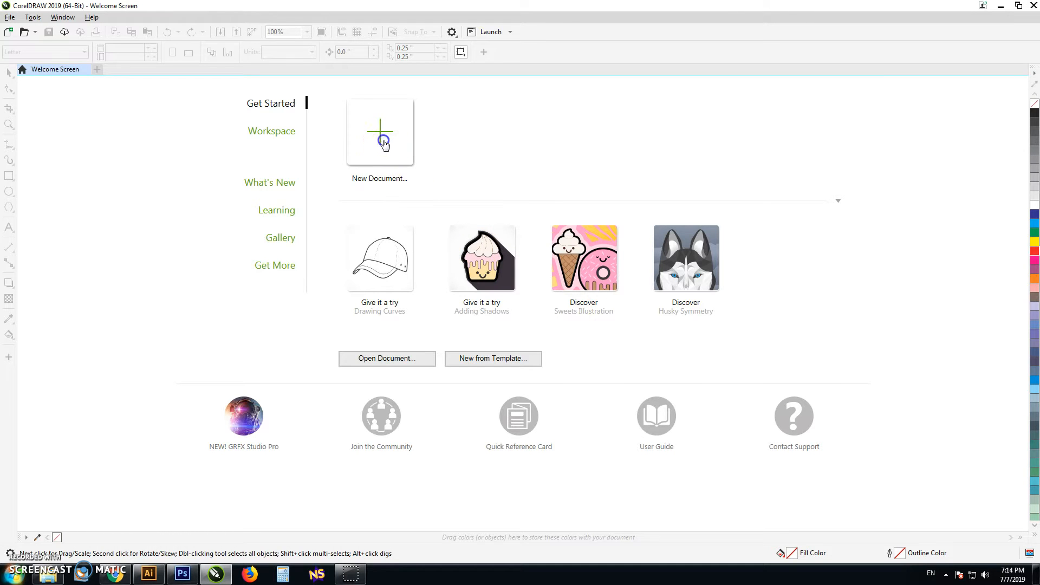
{"action": "left_click", "coordinate": [514, 300]}
{"action": "left_click", "coordinate": [510, 316]}
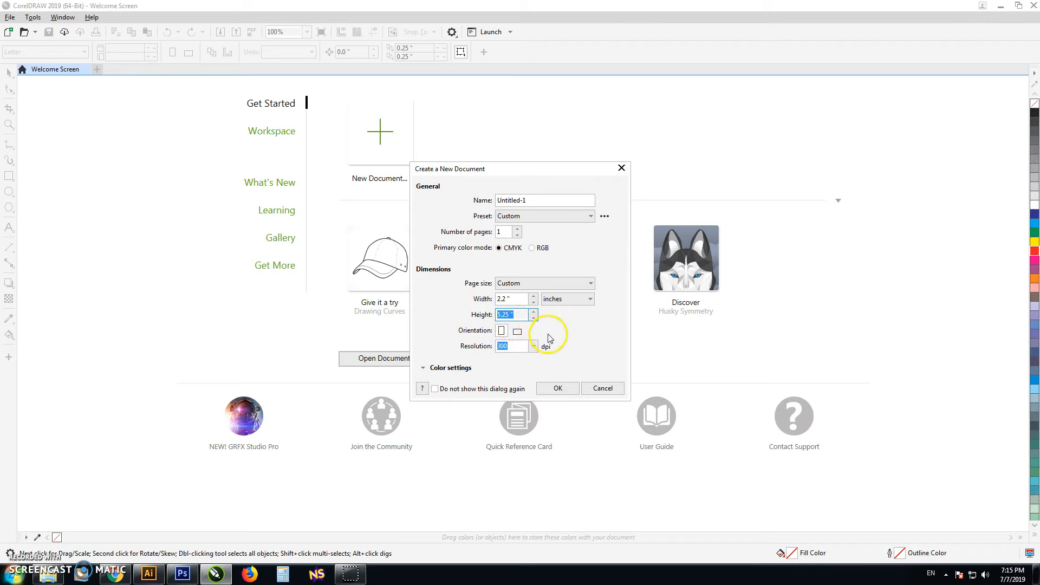
{"action": "left_click", "coordinate": [557, 388]}
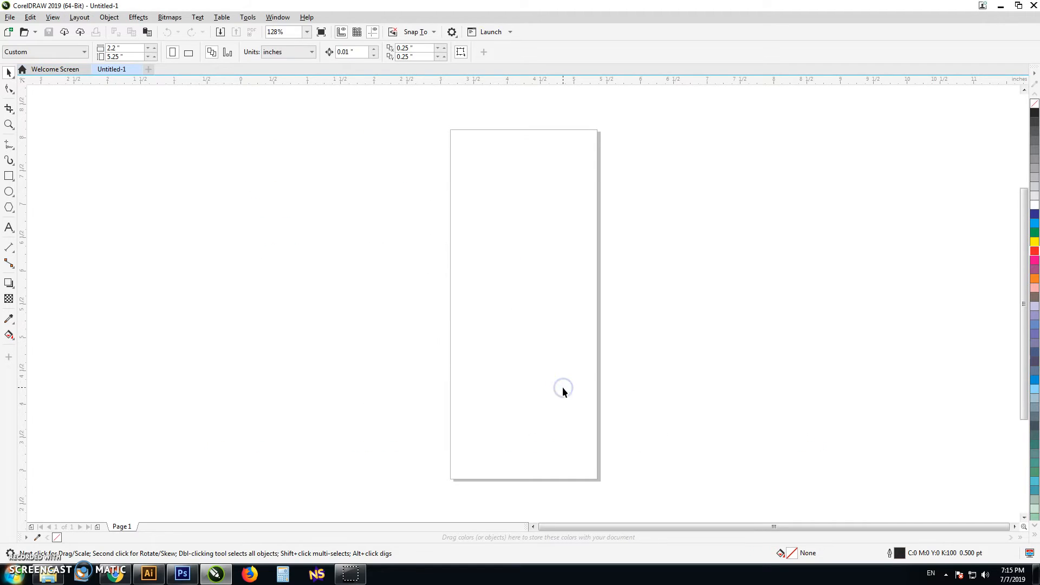
Step: Bring the Circulo de Oracion Ticket JPEG from its file folder into the document and center it on the page
{"action": "left_click", "coordinate": [9, 17]}
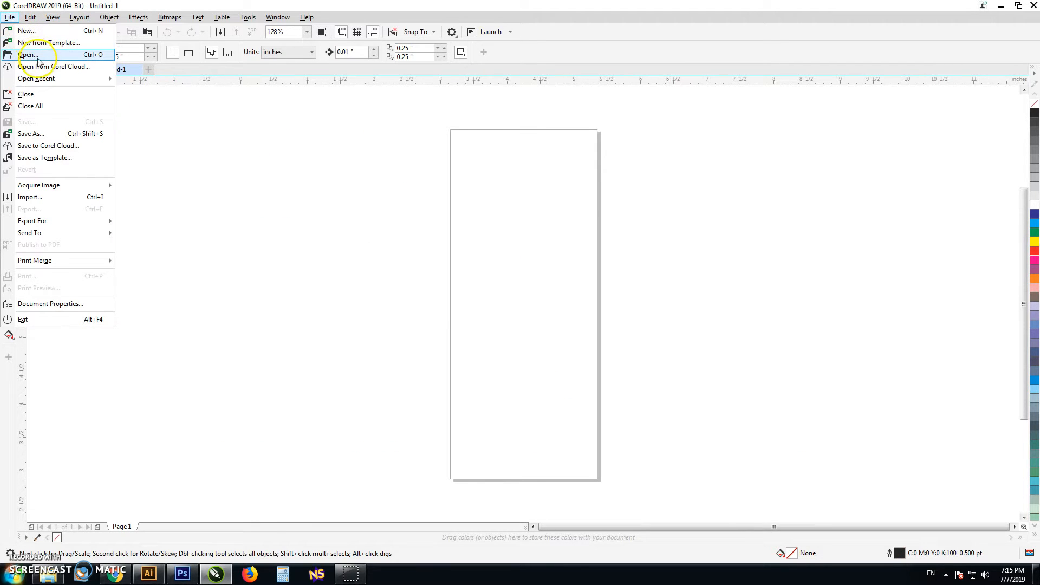
{"action": "left_click", "coordinate": [57, 59]}
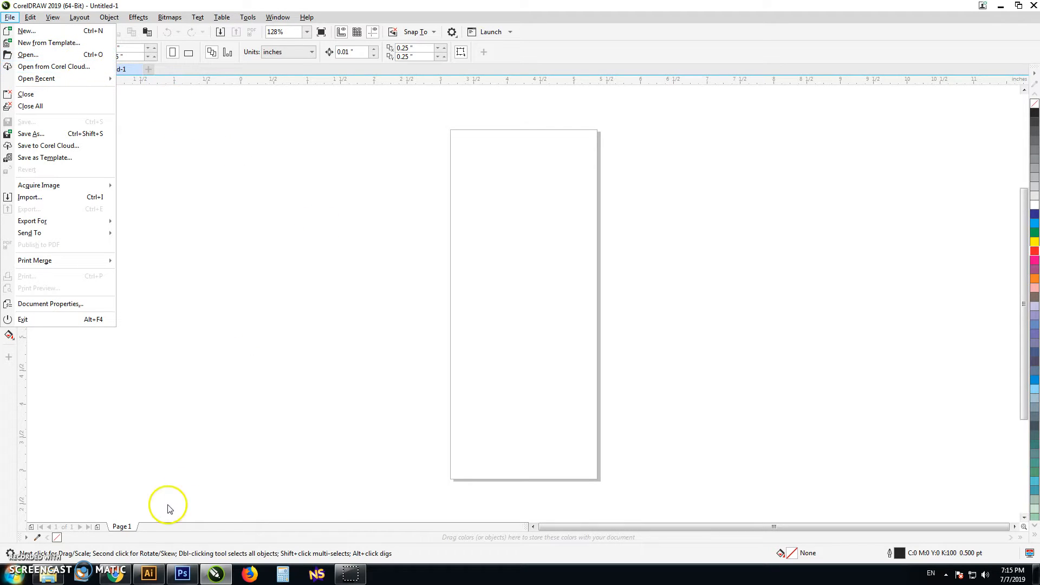
{"action": "left_click", "coordinate": [46, 577]}
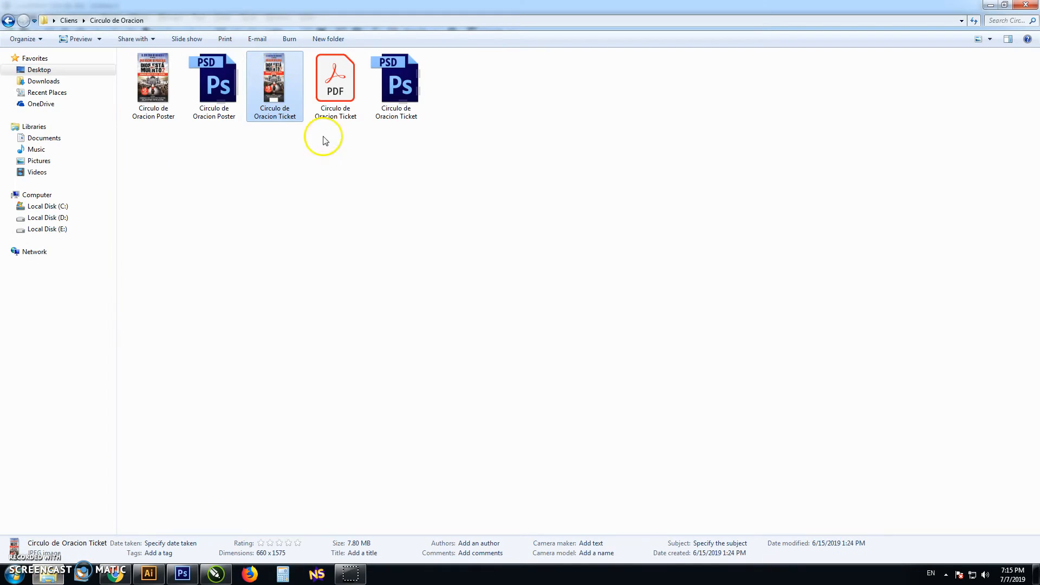
{"action": "left_click_drag", "start_coordinate": [274, 79], "coordinate": [686, 223]}
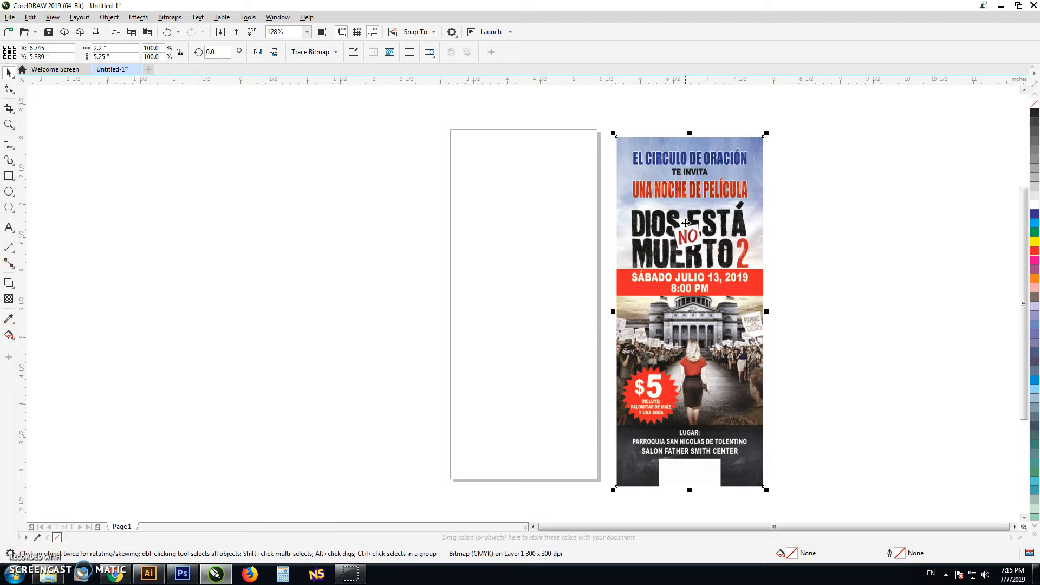
{"action": "key", "text": "p"}
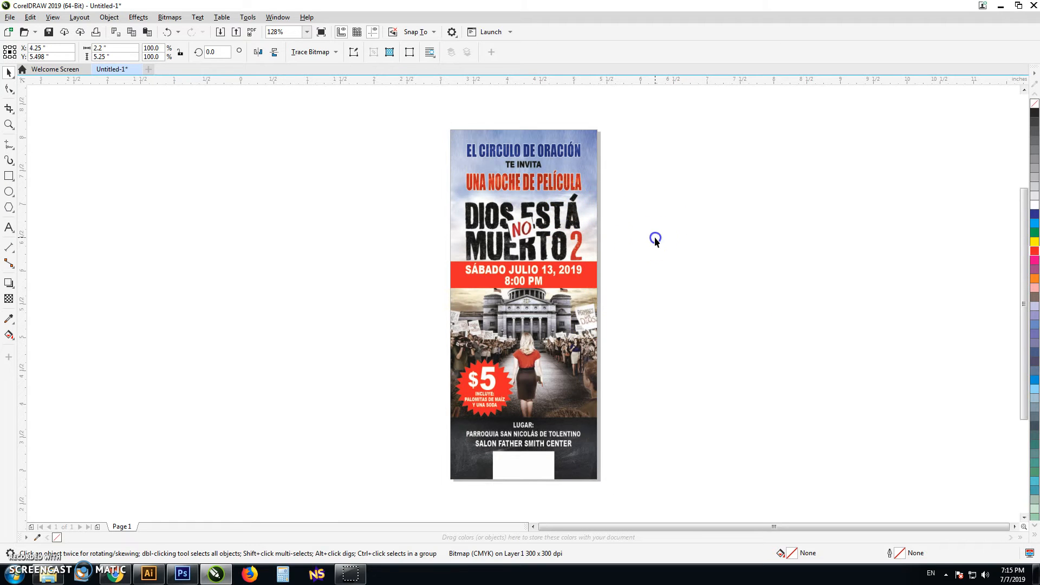
{"action": "left_click", "coordinate": [656, 243]}
{"action": "scroll", "coordinate": [517, 370], "scroll_direction": "down", "scroll_amount": 2}
{"action": "scroll", "coordinate": [497, 329], "scroll_direction": "up", "scroll_amount": 2}
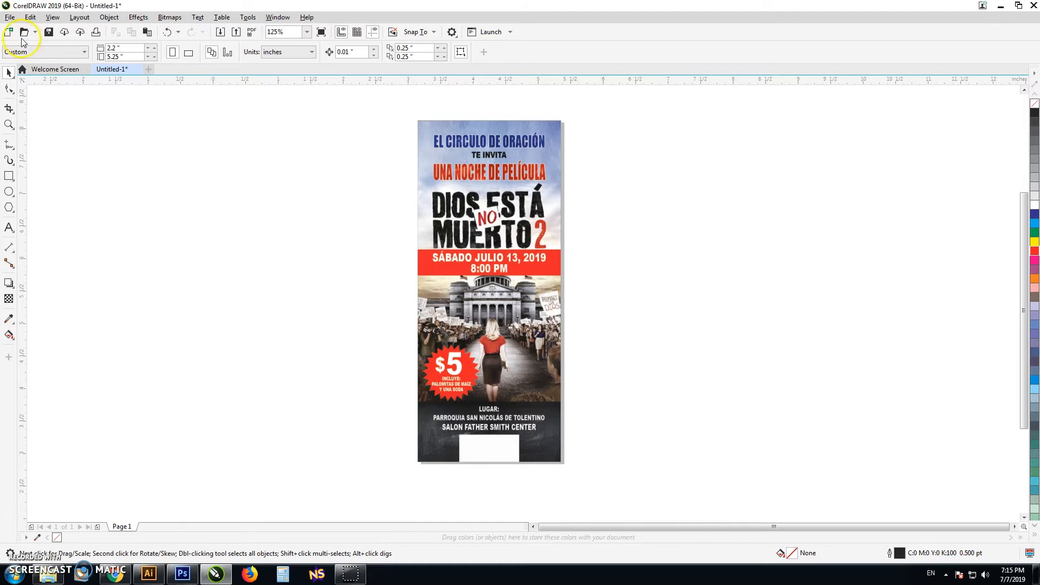
Step: Start creating a print merge and move its dialog clear of the ticket artwork
{"action": "left_click", "coordinate": [10, 18]}
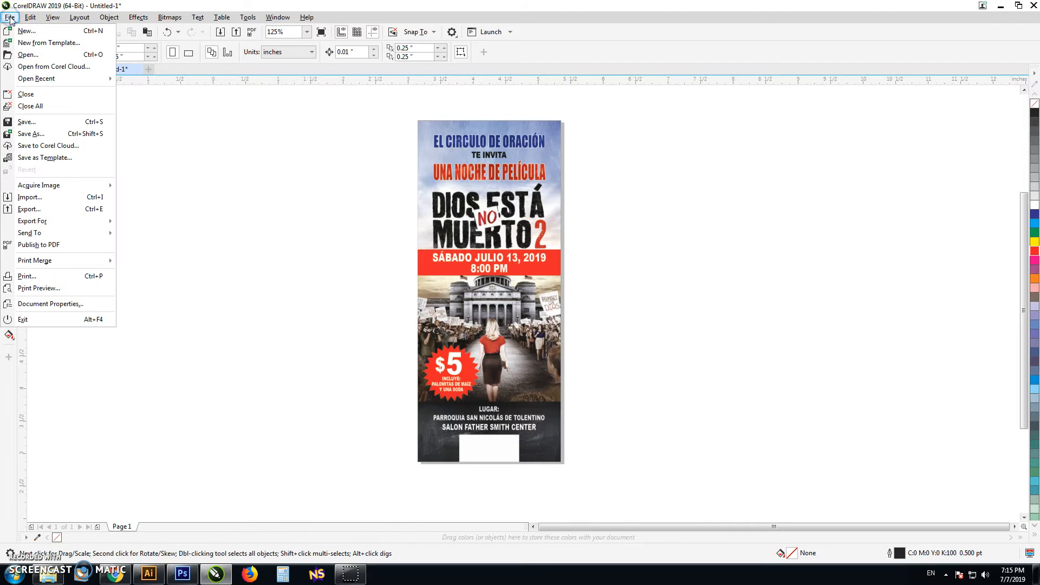
{"action": "mouse_move", "coordinate": [47, 261]}
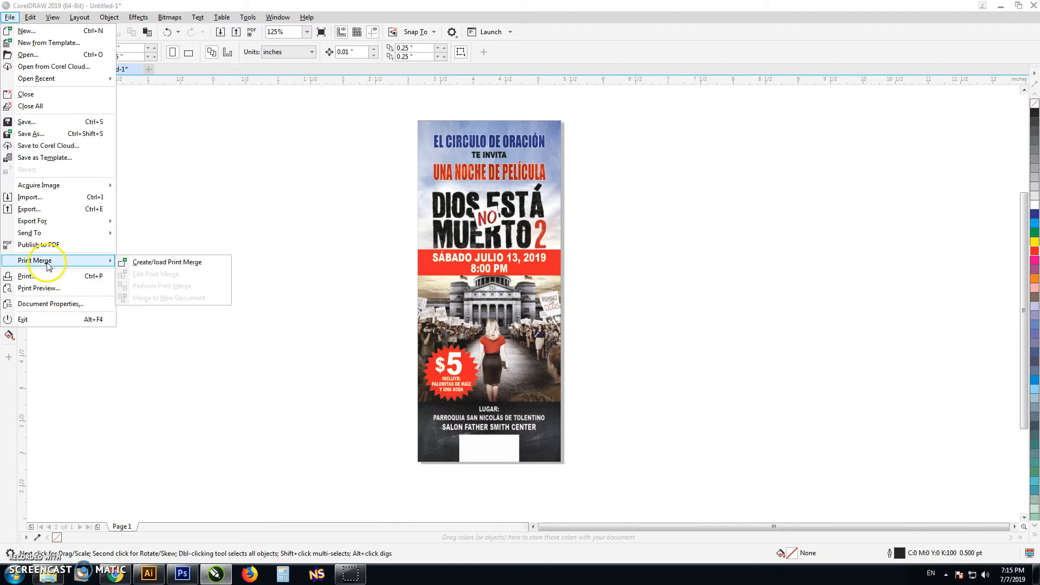
{"action": "left_click", "coordinate": [179, 266]}
{"action": "left_click_drag", "start_coordinate": [565, 139], "coordinate": [815, 140]}
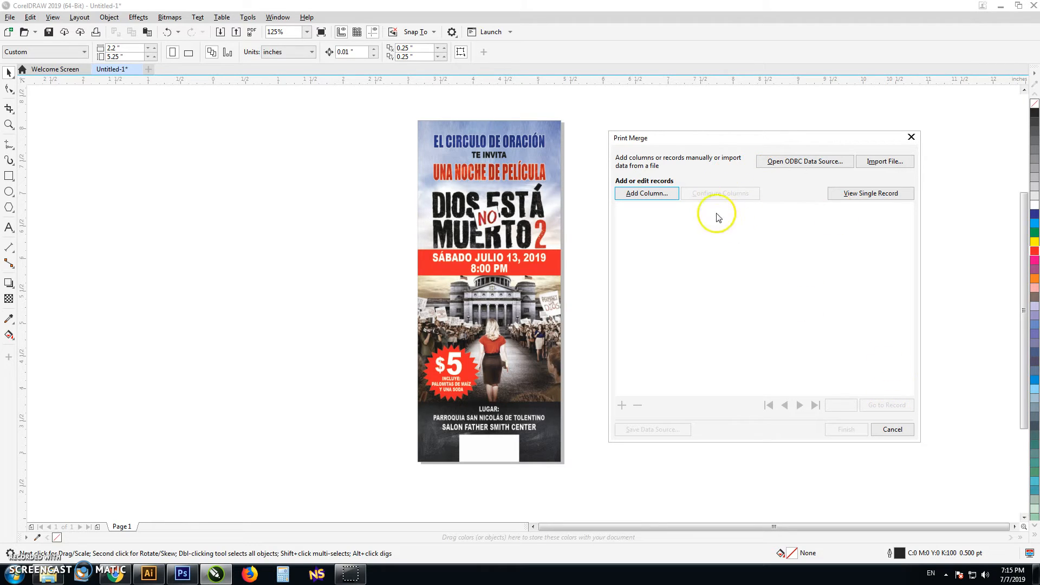
{"action": "left_click_drag", "start_coordinate": [711, 144], "coordinate": [691, 155]}
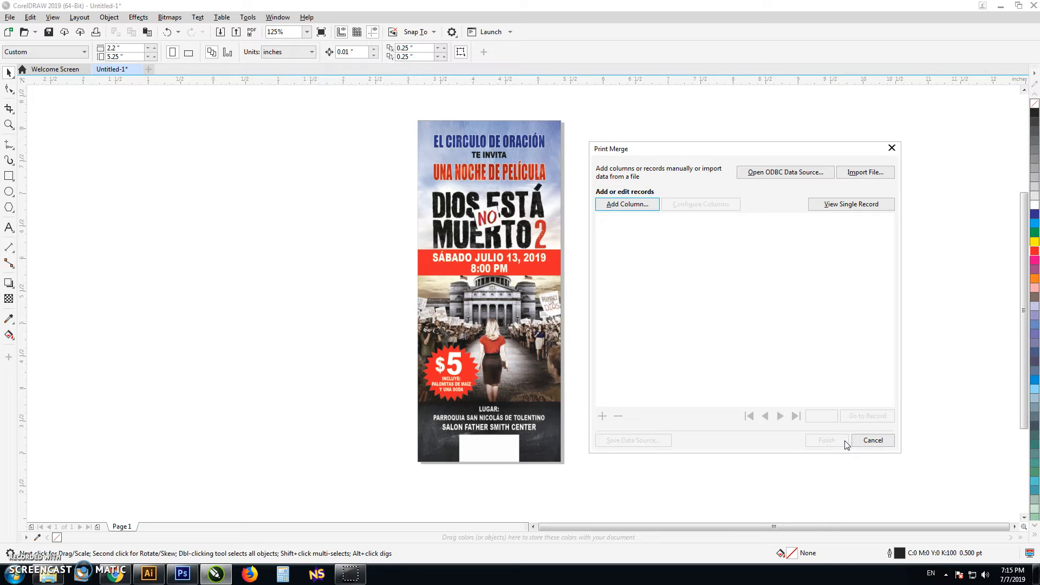
Step: Define a new numeric print merge column named 100 with the number format 00X
{"action": "left_click", "coordinate": [641, 206]}
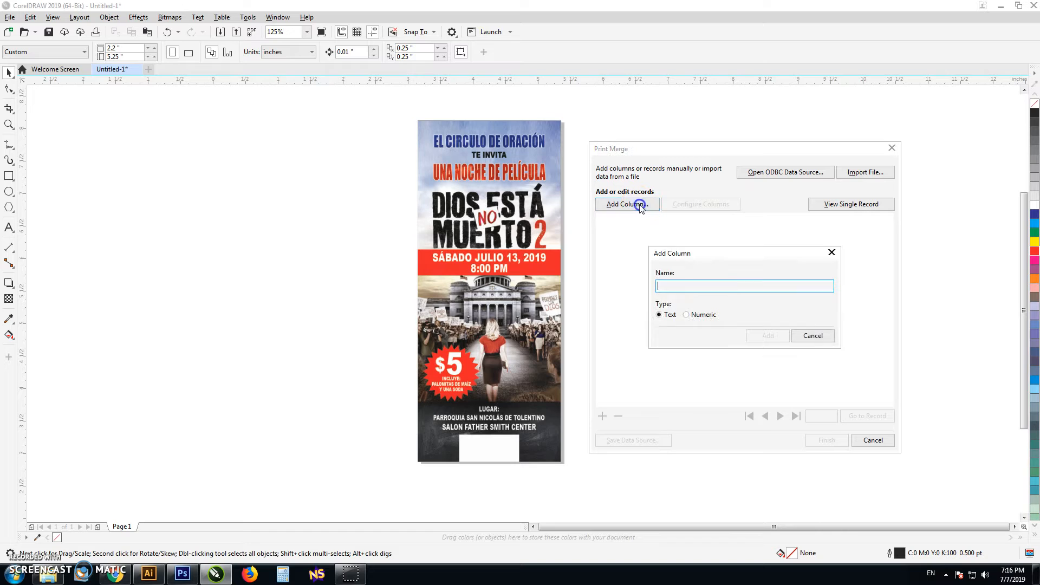
{"action": "left_click", "coordinate": [692, 319]}
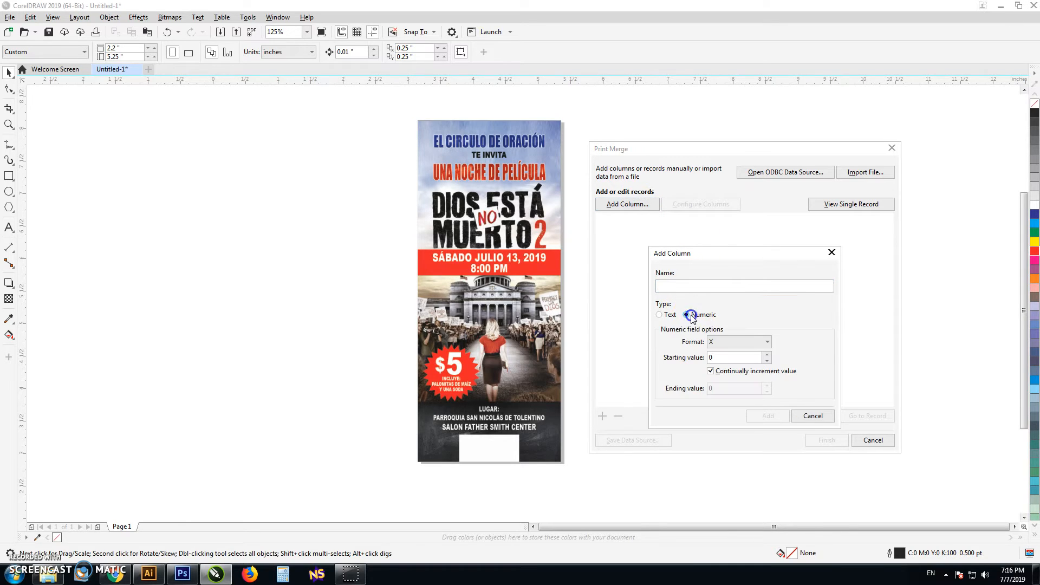
{"action": "left_click", "coordinate": [721, 286]}
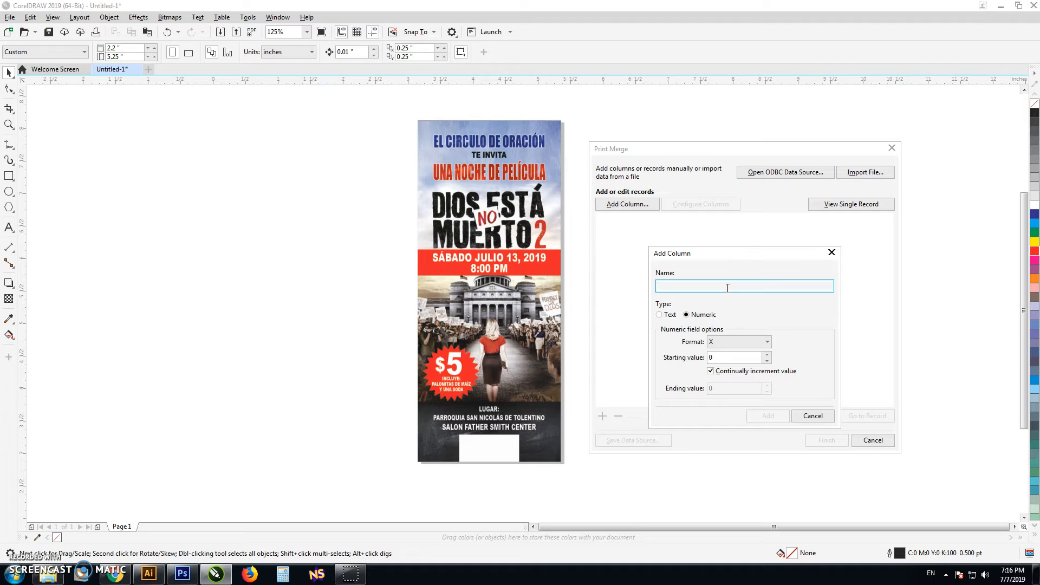
{"action": "type", "text": "100"}
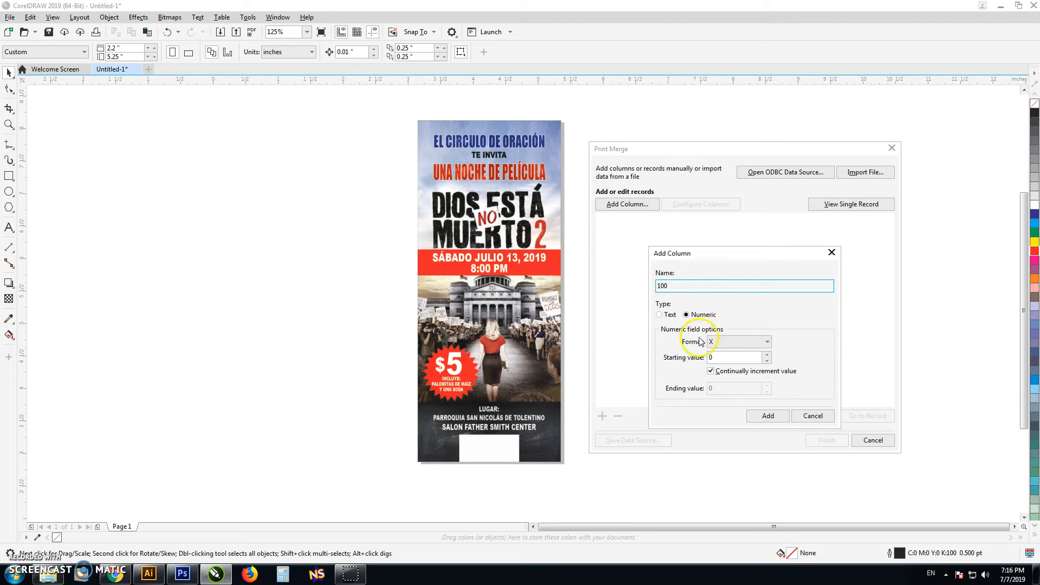
{"action": "left_click", "coordinate": [721, 343]}
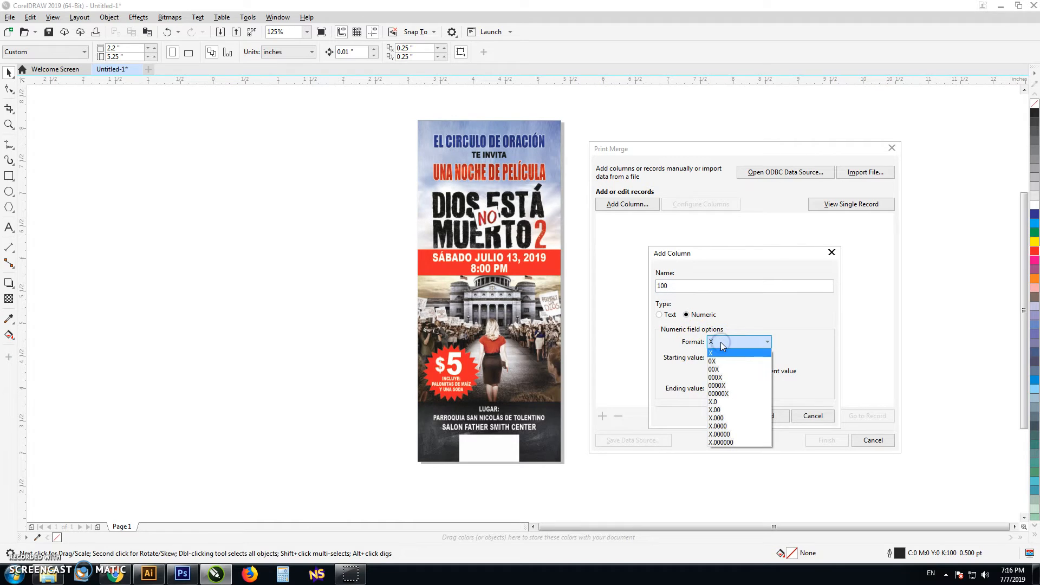
{"action": "left_click", "coordinate": [720, 346]}
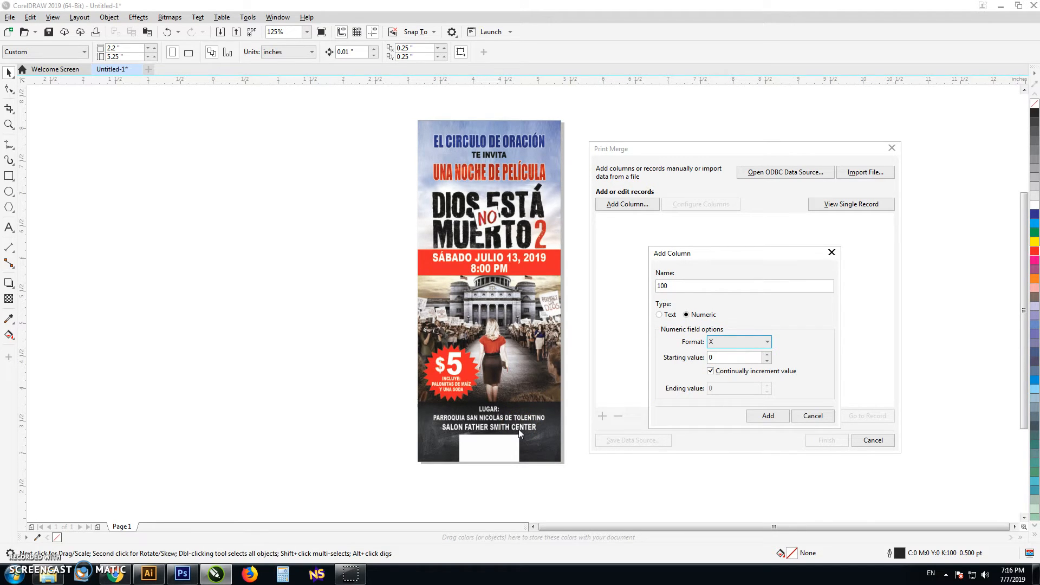
{"action": "left_click", "coordinate": [734, 347]}
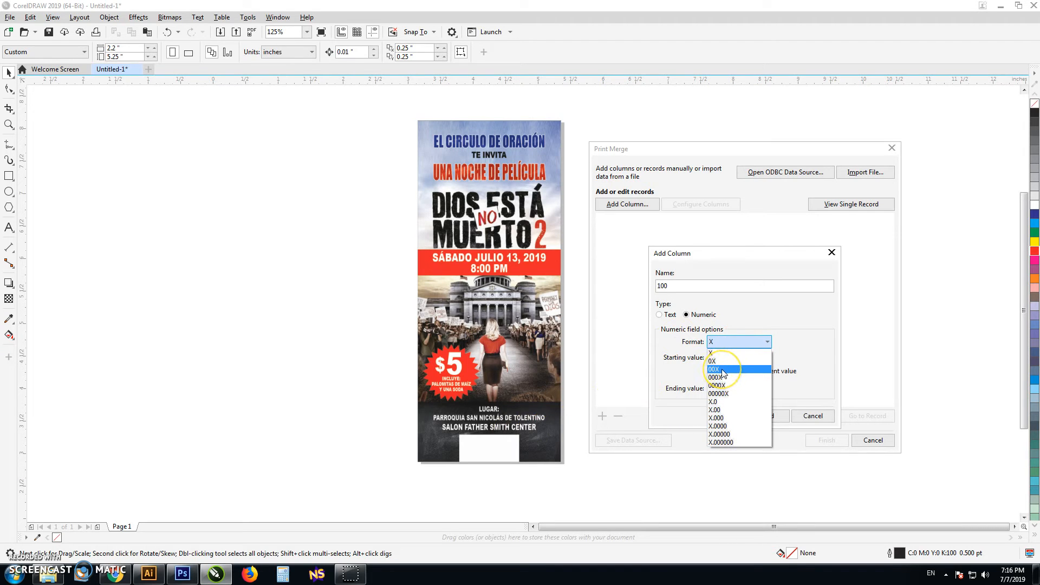
{"action": "left_click", "coordinate": [723, 371]}
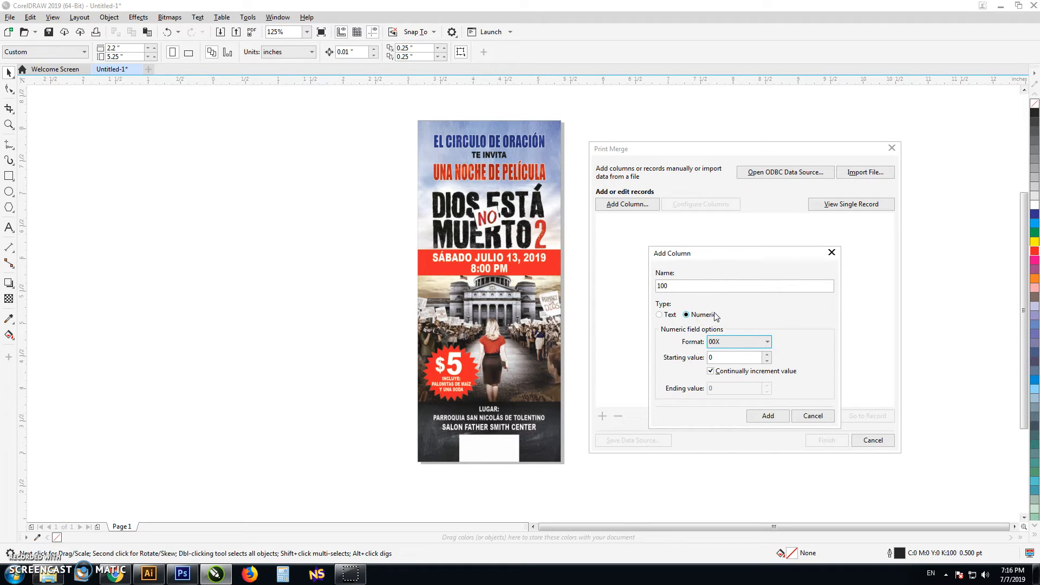
Step: Turn off continual incrementing, set the starting value to 1 and the ending value to 100, and add the column
{"action": "left_click", "coordinate": [711, 372]}
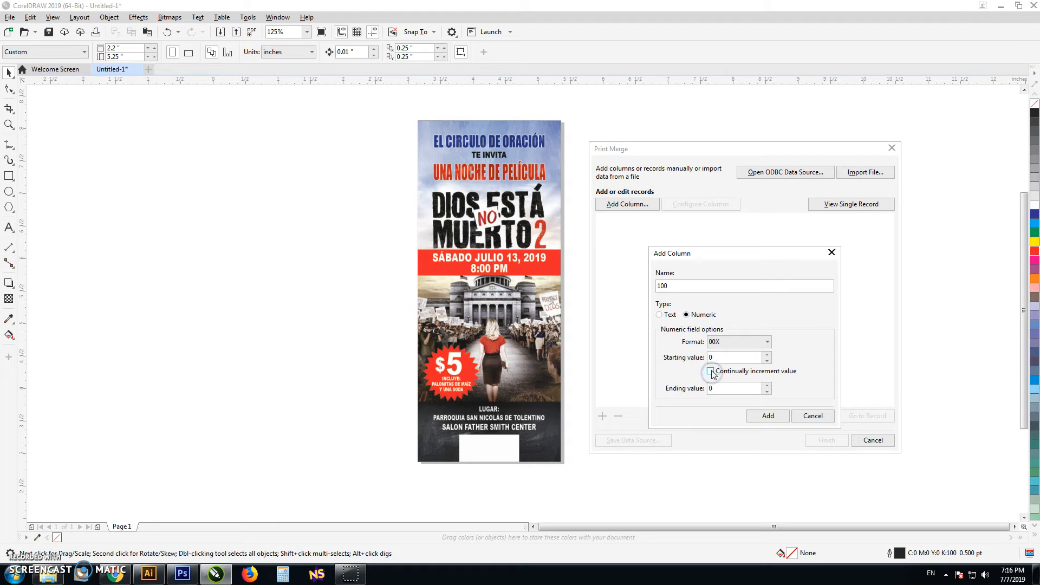
{"action": "left_click_drag", "start_coordinate": [727, 358], "coordinate": [629, 358]}
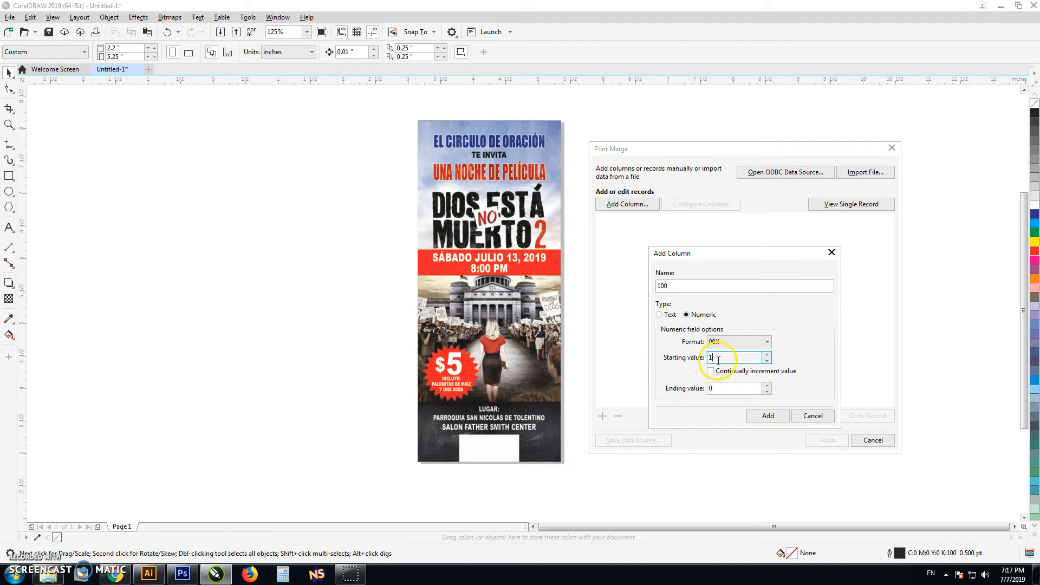
{"action": "left_click_drag", "start_coordinate": [725, 389], "coordinate": [627, 409]}
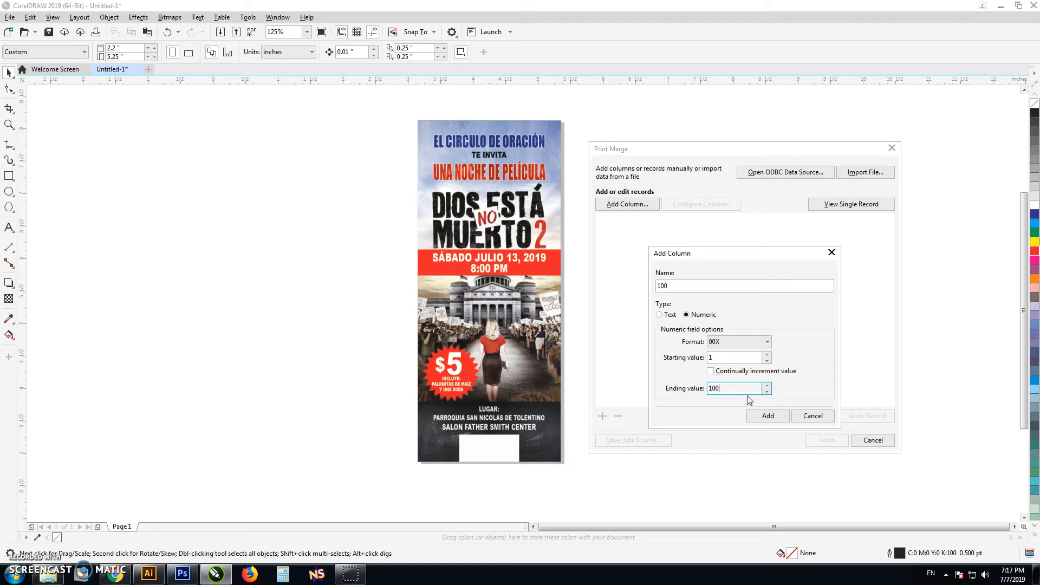
{"action": "left_click", "coordinate": [768, 416]}
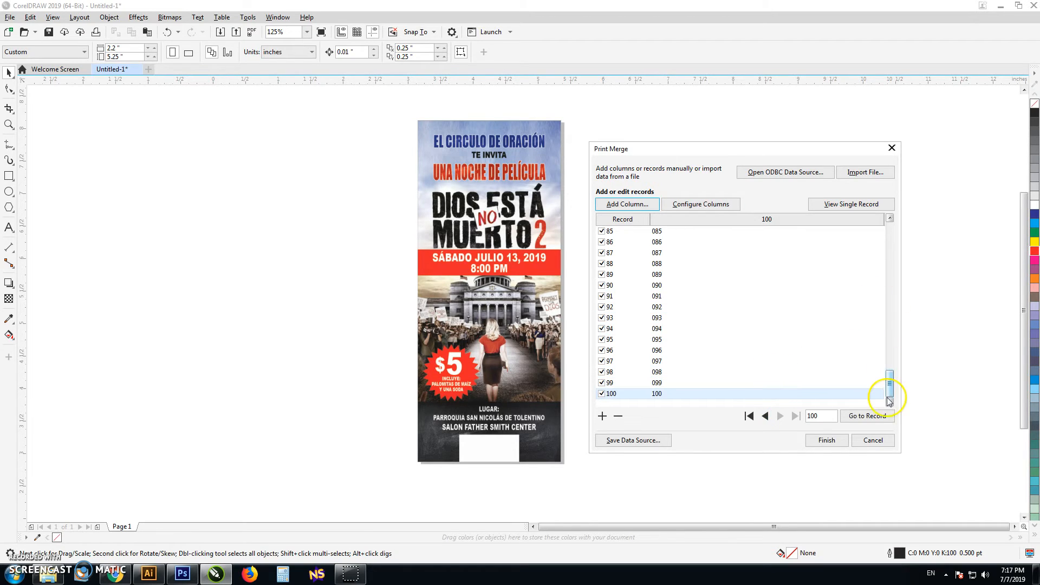
Step: Check the end of the record list, finish the print merge setup, and move the Print Merge window clear of the ticket
{"action": "mouse_move", "coordinate": [889, 392]}
{"action": "left_mouse_down"}
{"action": "mouse_move", "coordinate": [890, 232]}
{"action": "mouse_move", "coordinate": [894, 352]}
{"action": "mouse_move", "coordinate": [906, 391]}
{"action": "left_mouse_up"}
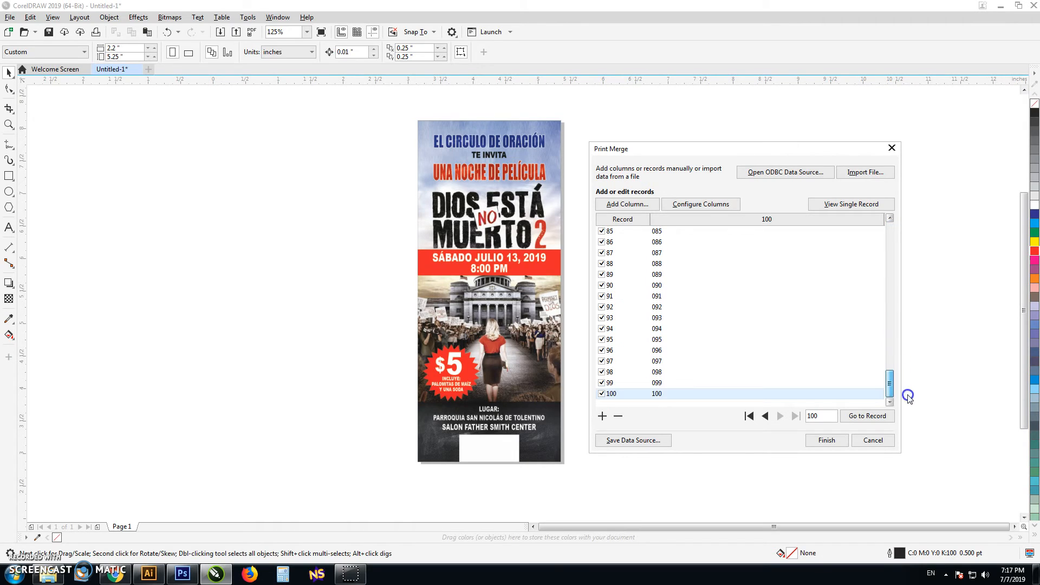
{"action": "left_click", "coordinate": [604, 394]}
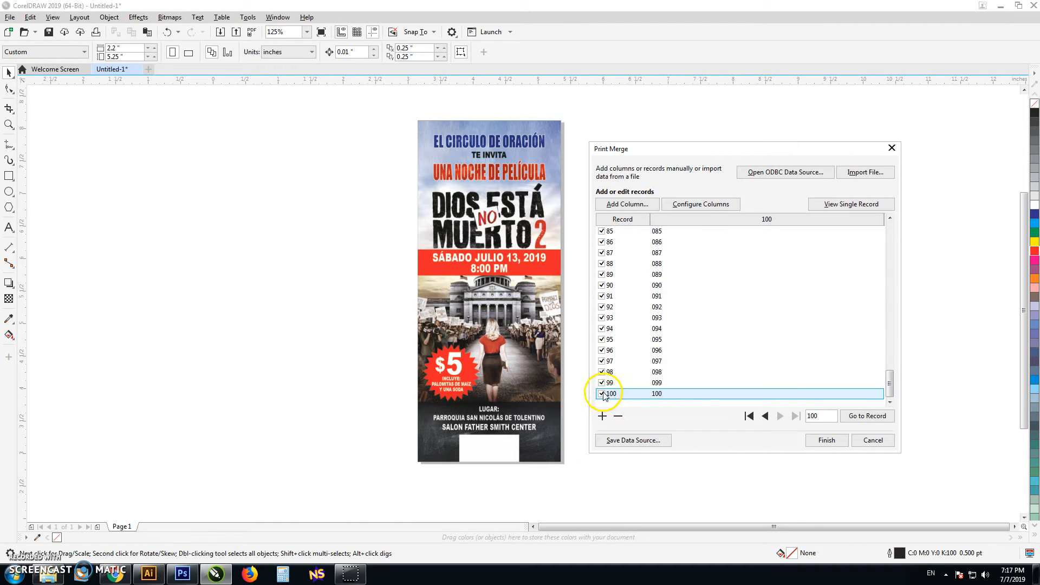
{"action": "left_click_drag", "start_coordinate": [895, 374], "coordinate": [908, 391]}
{"action": "left_click", "coordinate": [828, 440]}
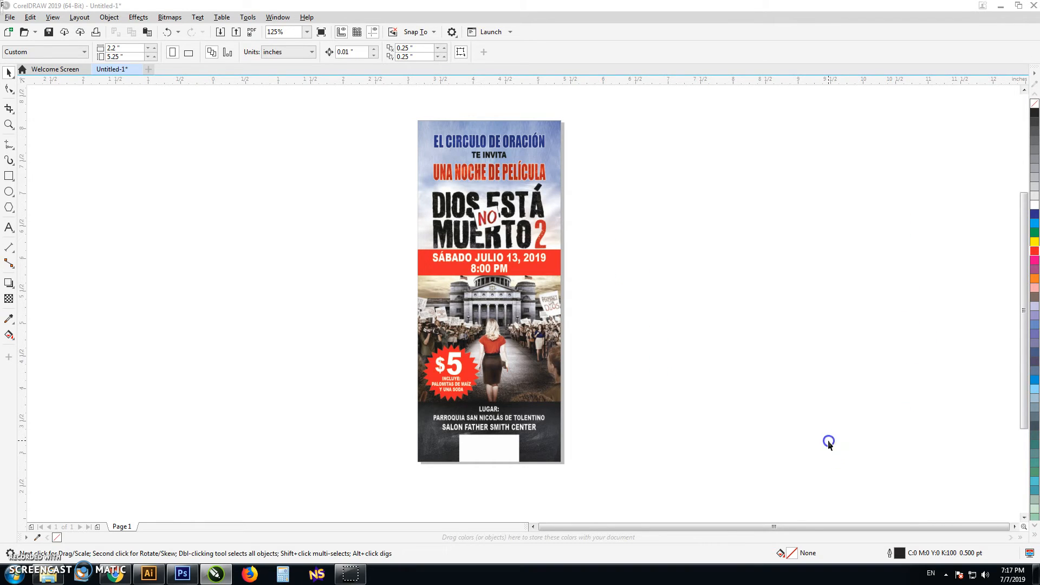
{"action": "left_click_drag", "start_coordinate": [69, 12], "coordinate": [834, 45]}
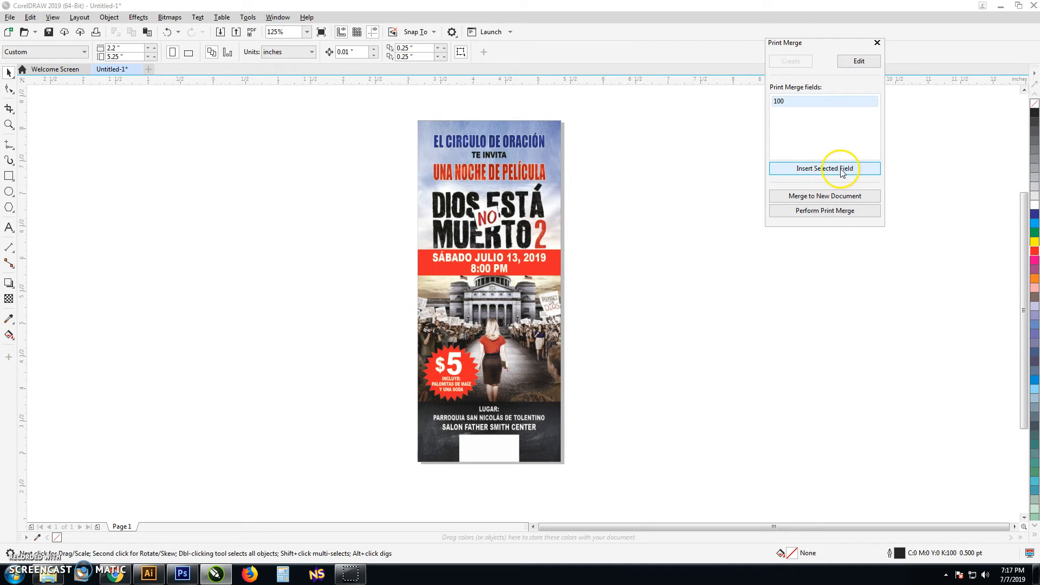
Step: Insert the print merge field 100 and move it off the ticket into the empty area beside it
{"action": "left_click", "coordinate": [843, 173]}
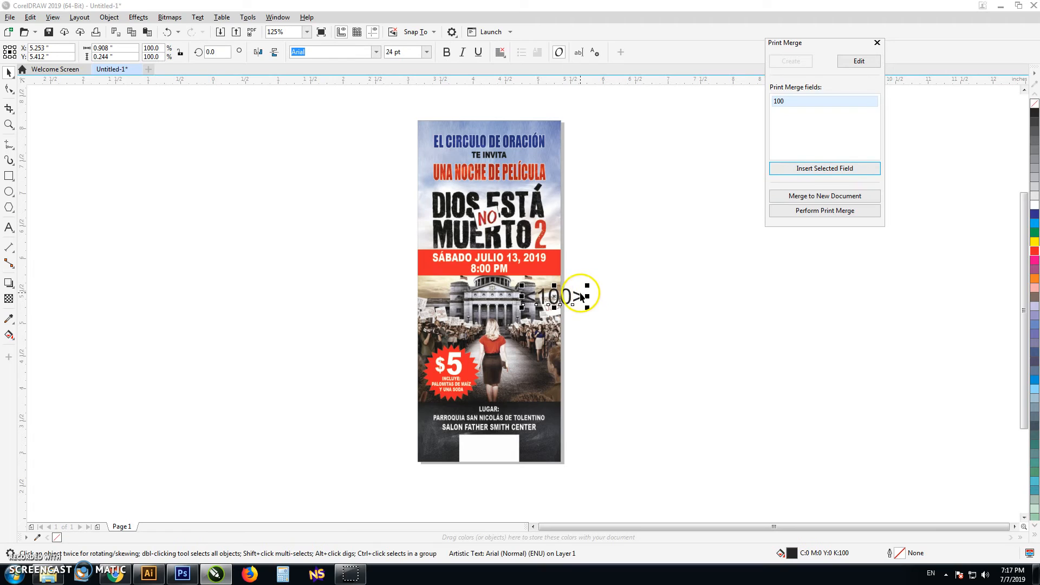
{"action": "left_click_drag", "start_coordinate": [579, 294], "coordinate": [649, 360]}
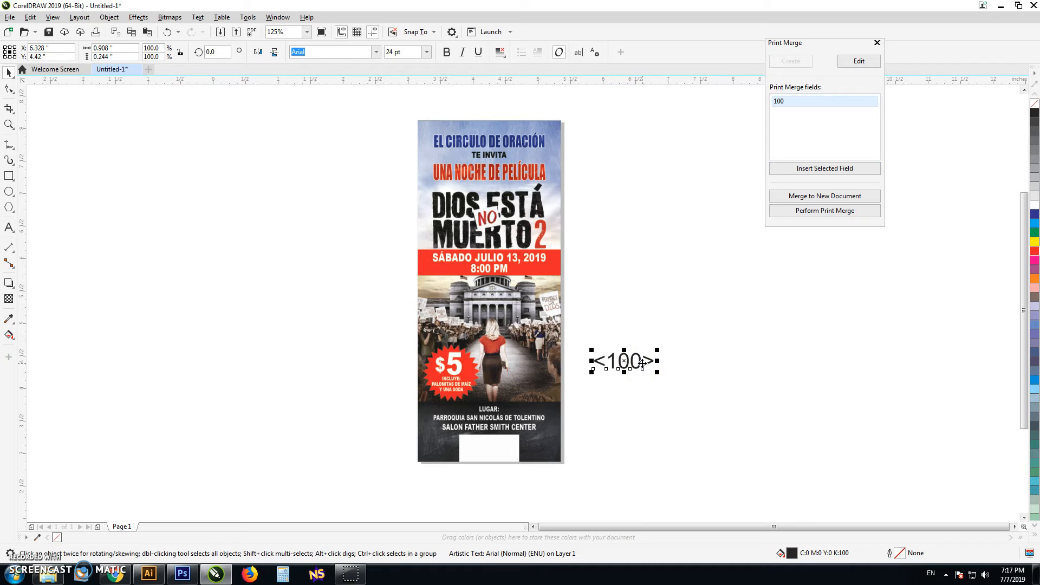
{"action": "double_click", "coordinate": [642, 362]}
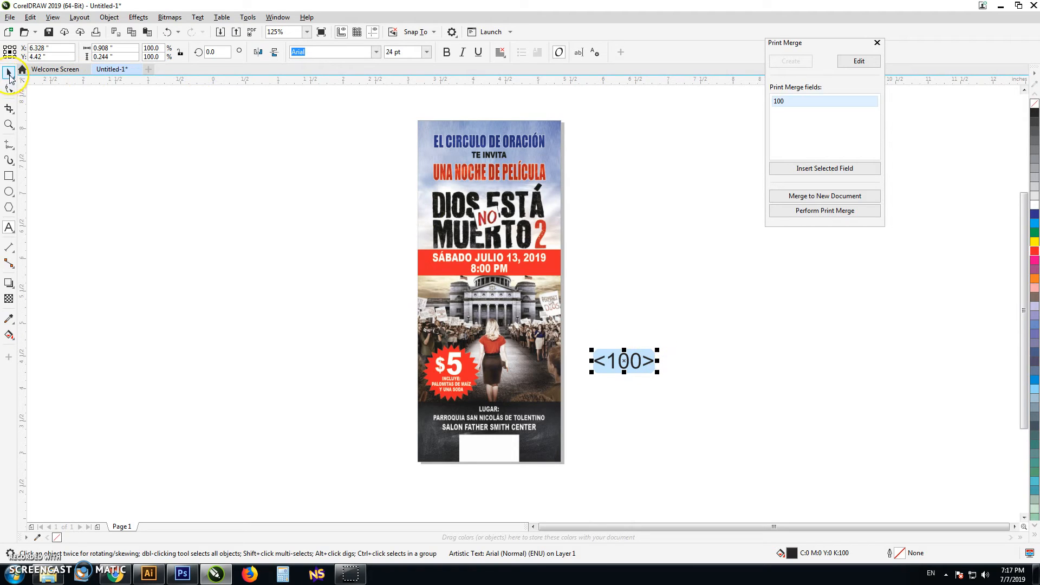
{"action": "left_click", "coordinate": [9, 76]}
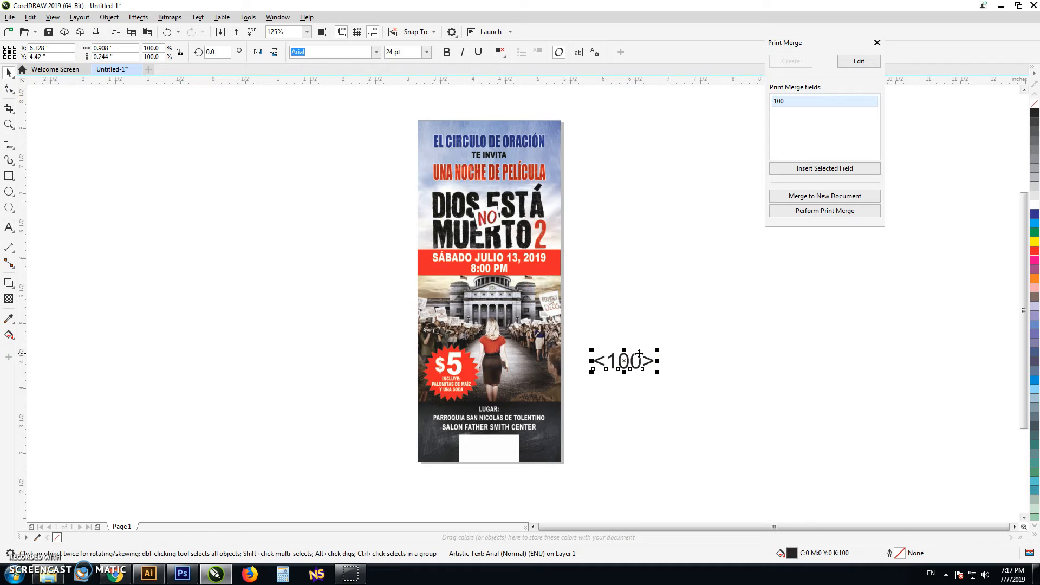
Step: Shift the <100> field text slightly down and set its alignment to Center
{"action": "left_click_drag", "start_coordinate": [639, 354], "coordinate": [640, 383]}
{"action": "left_click", "coordinate": [501, 52]}
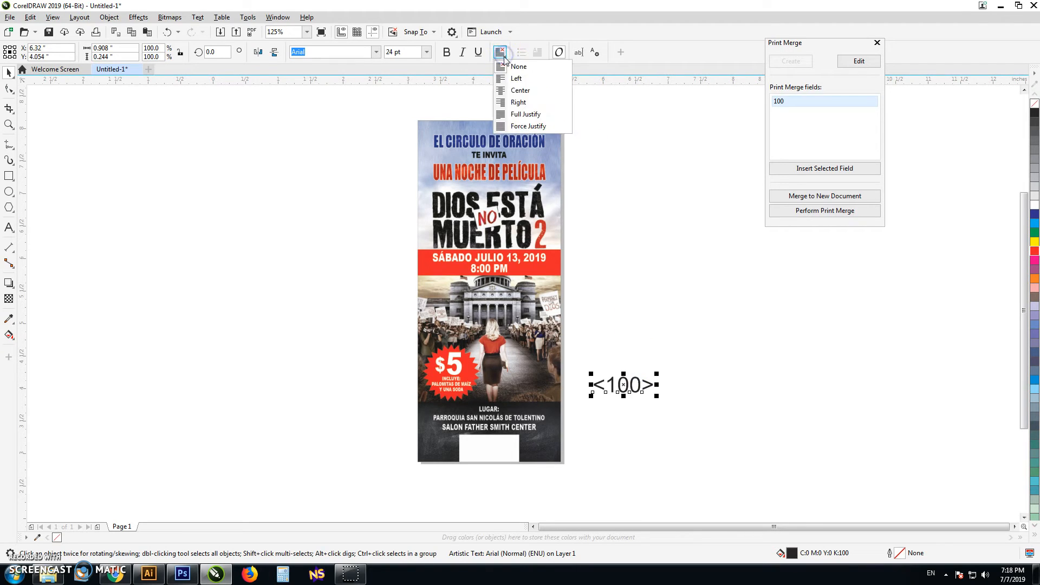
{"action": "left_click", "coordinate": [523, 92]}
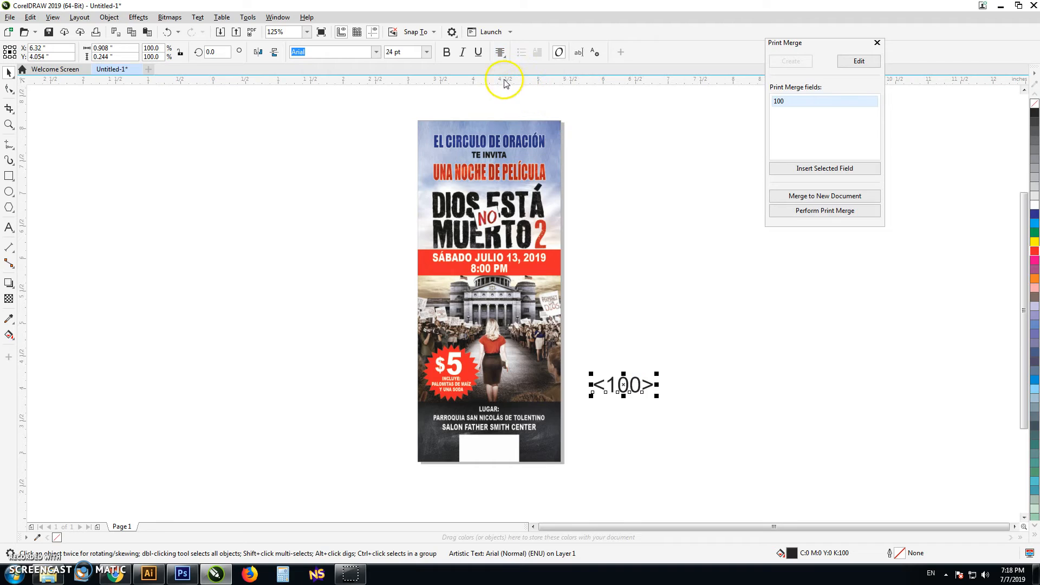
Step: Make the <100> field text bold and red, and place it centred over the white box at the base of the ticket
{"action": "left_click", "coordinate": [447, 52]}
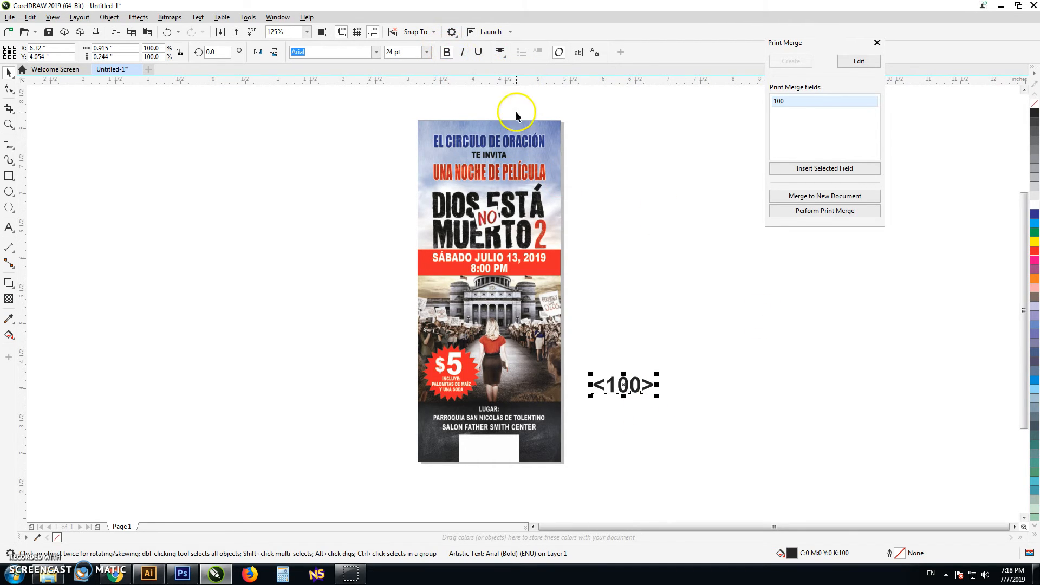
{"action": "left_click", "coordinate": [1034, 250]}
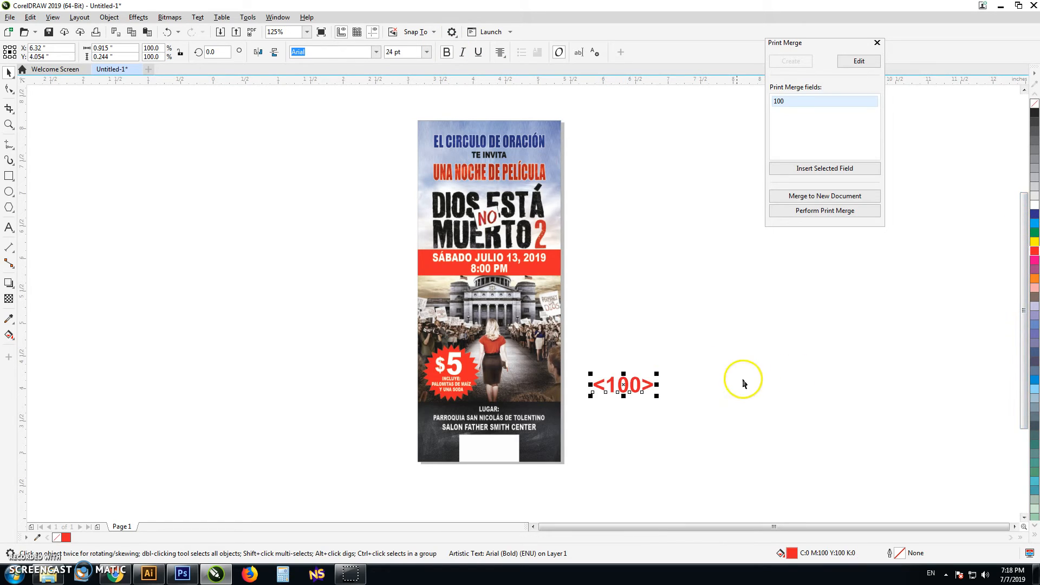
{"action": "left_click_drag", "start_coordinate": [641, 384], "coordinate": [510, 450]}
{"action": "left_click", "coordinate": [505, 446]}
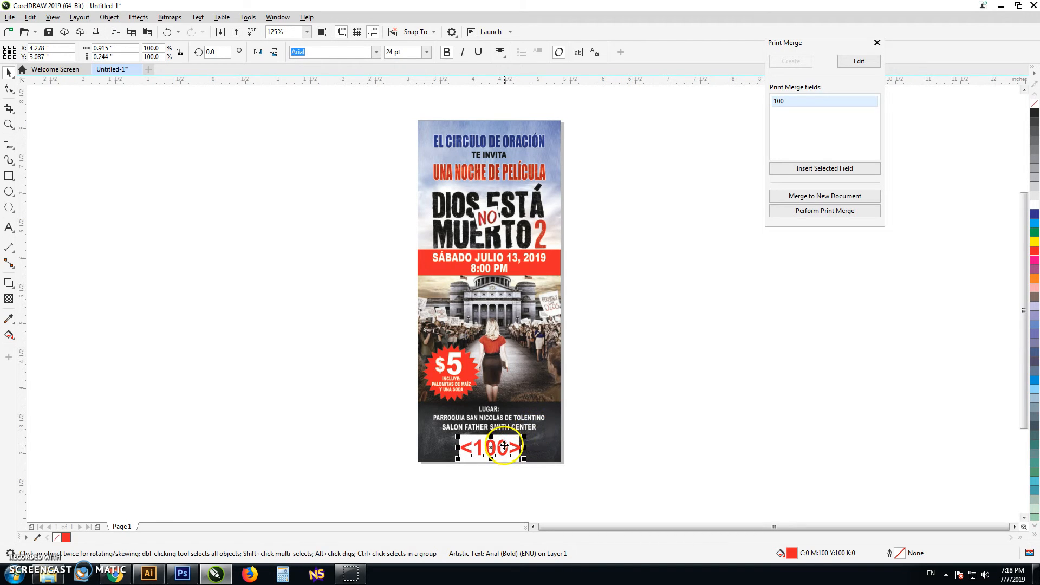
{"action": "left_click", "coordinate": [532, 364], "text": "shift"}
{"action": "left_click", "coordinate": [587, 395]}
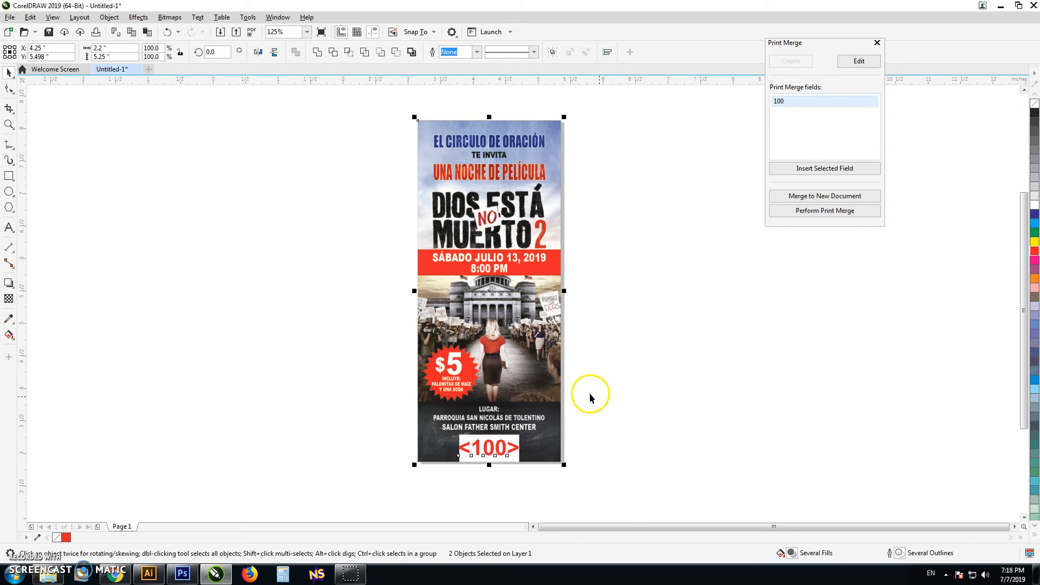
{"action": "left_click", "coordinate": [513, 449]}
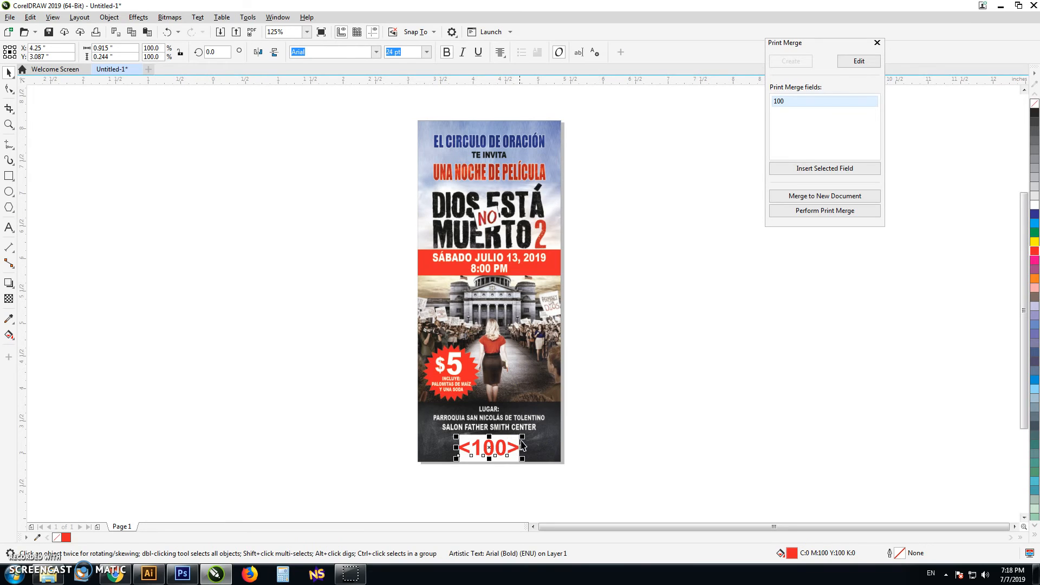
{"action": "left_click", "coordinate": [652, 405]}
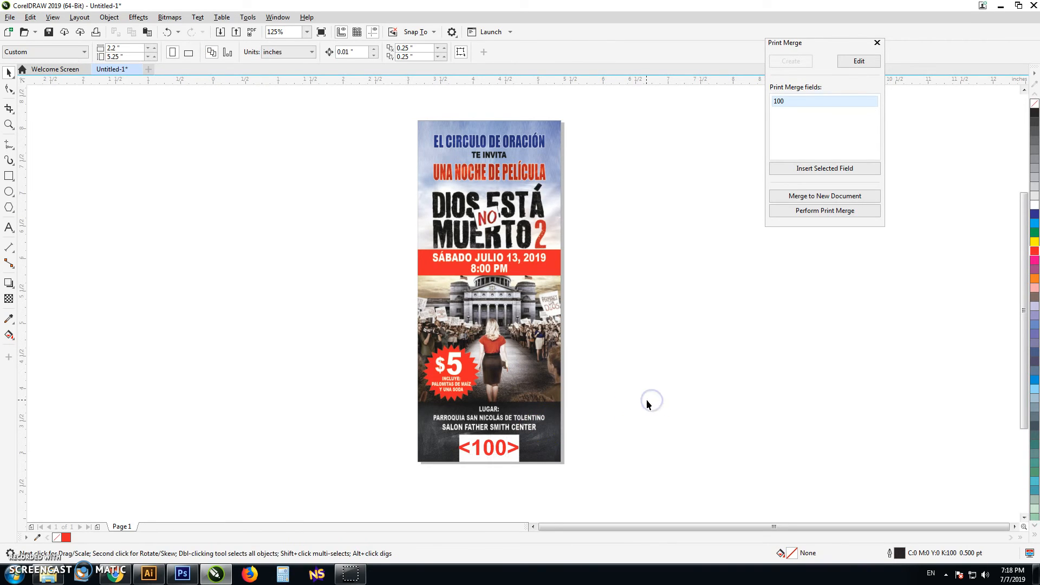
Step: Move the Print Merge window closer to the ticket and merge the numbered tickets into a new document
{"action": "left_click", "coordinate": [835, 197]}
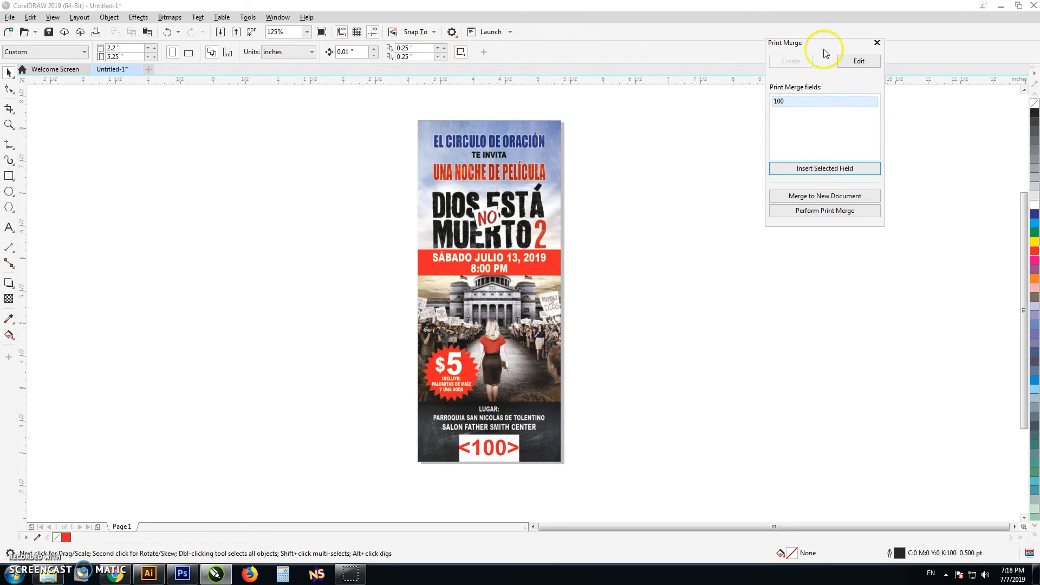
{"action": "left_click_drag", "start_coordinate": [825, 48], "coordinate": [767, 137]}
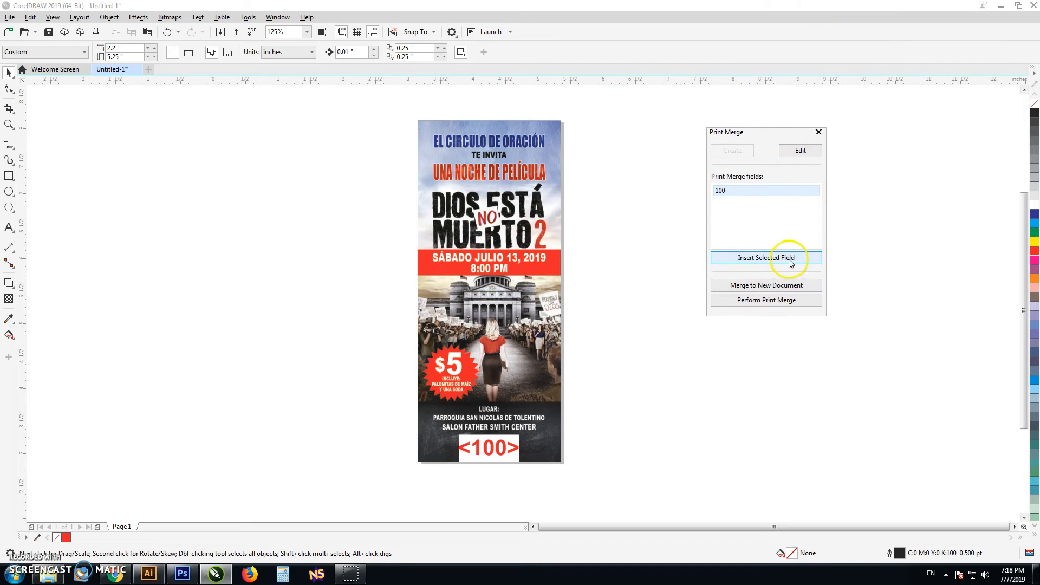
{"action": "left_click", "coordinate": [762, 288]}
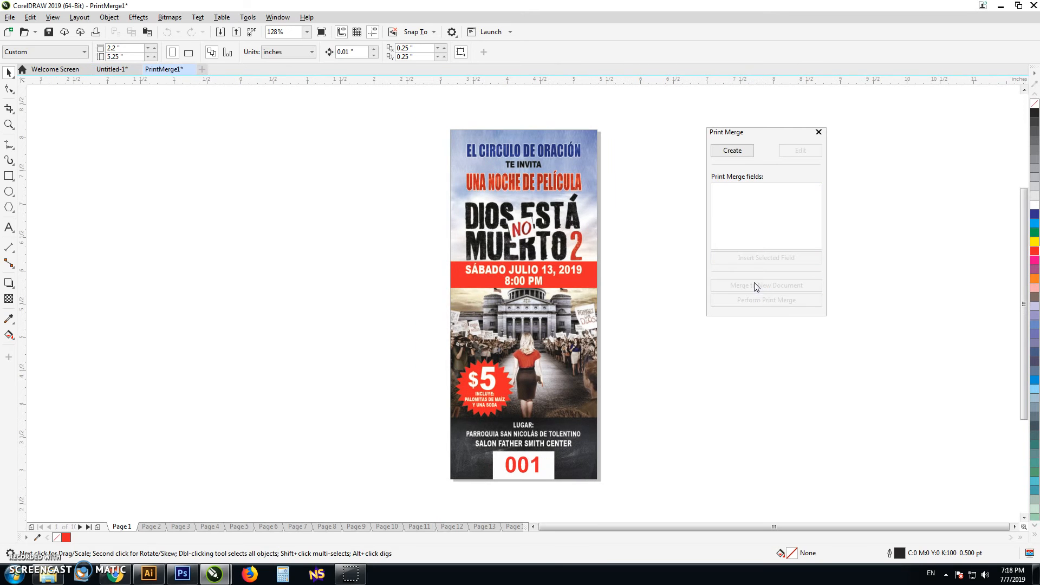
Step: Check the ticket numbering on the first and last pages of the merged document, and return to page 1
{"action": "left_click", "coordinate": [87, 528]}
{"action": "left_click", "coordinate": [87, 527]}
{"action": "left_click", "coordinate": [87, 527]}
{"action": "left_click", "coordinate": [88, 527]}
{"action": "left_click", "coordinate": [87, 527]}
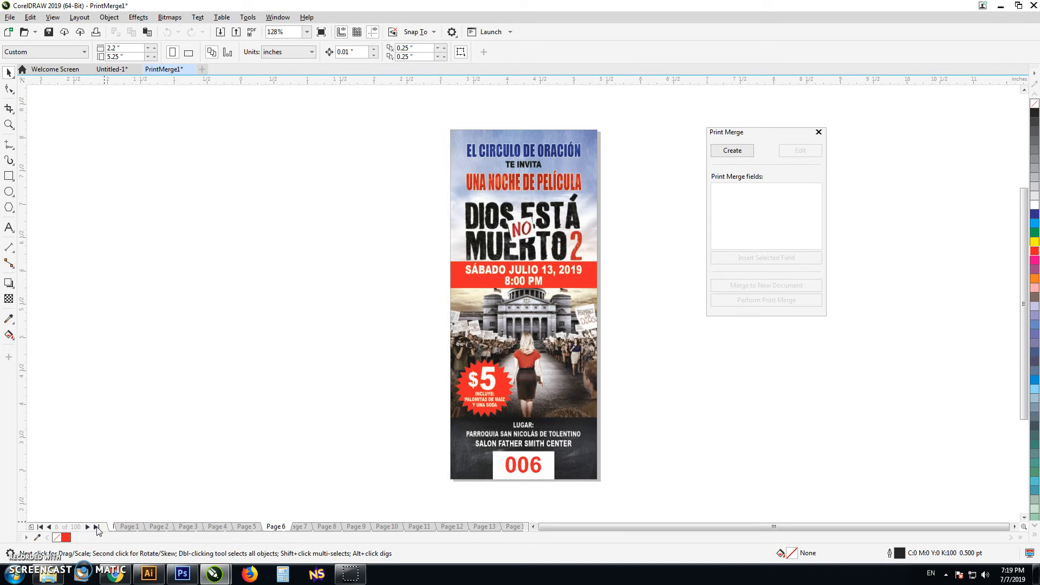
{"action": "left_click", "coordinate": [41, 527]}
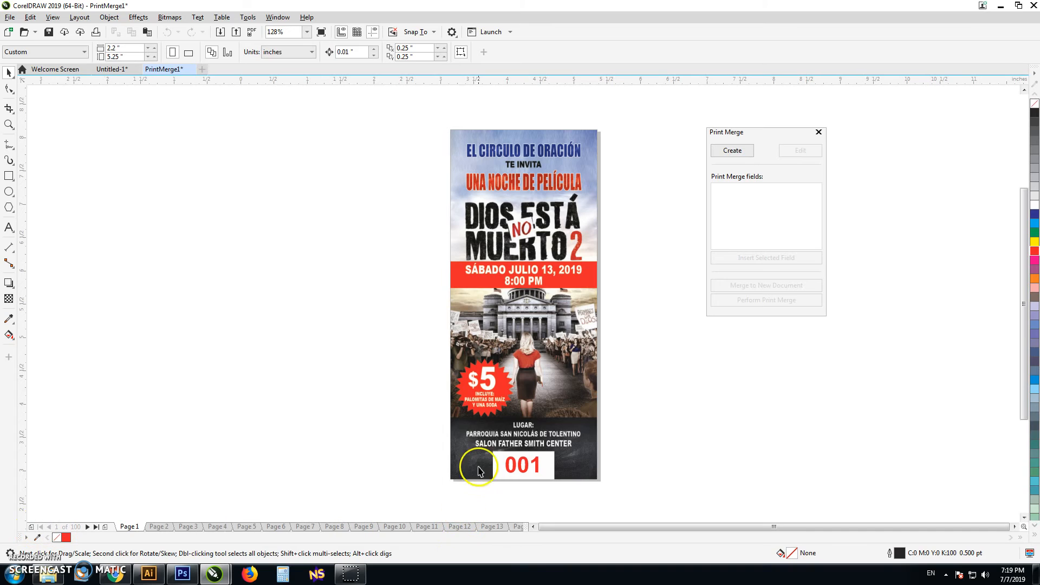
{"action": "left_click", "coordinate": [96, 527]}
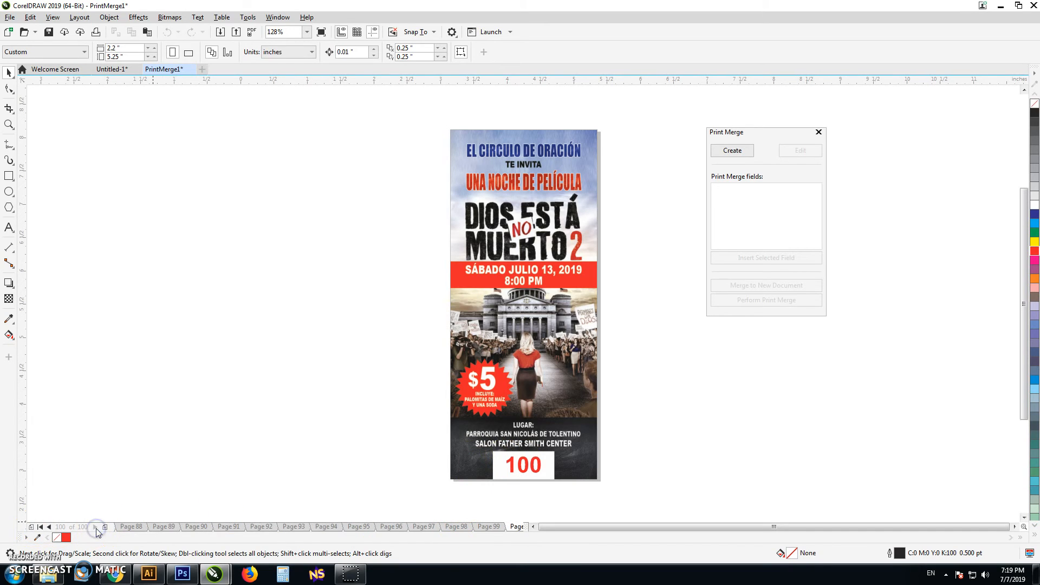
{"action": "left_click", "coordinate": [49, 527]}
{"action": "left_click", "coordinate": [49, 527]}
{"action": "left_click", "coordinate": [49, 527]}
{"action": "left_click", "coordinate": [49, 527]}
{"action": "left_click", "coordinate": [49, 527]}
{"action": "left_click", "coordinate": [49, 527]}
{"action": "left_click", "coordinate": [50, 527]}
{"action": "left_click", "coordinate": [50, 527]}
{"action": "left_click", "coordinate": [50, 527]}
{"action": "left_click", "coordinate": [40, 527]}
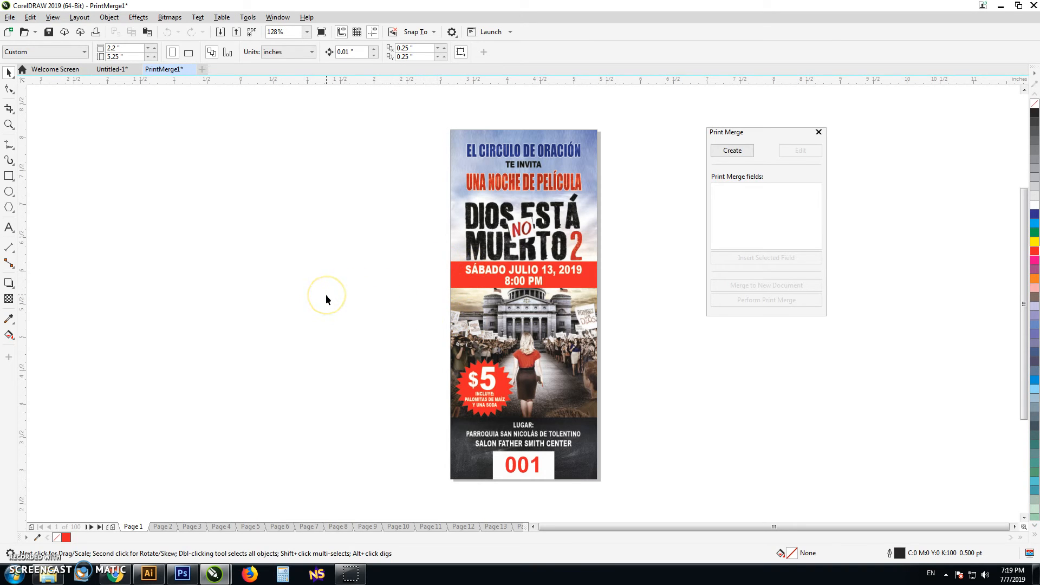
Step: Open the print settings for the merged document and choose the Xerox 260 printer
{"action": "key", "text": "ctrl+p"}
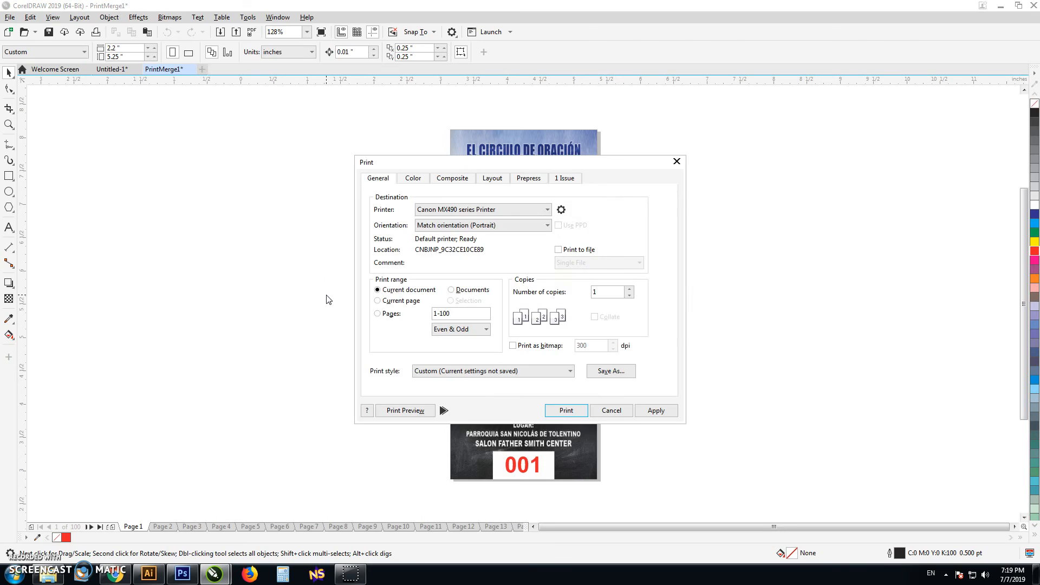
{"action": "left_click", "coordinate": [450, 209]}
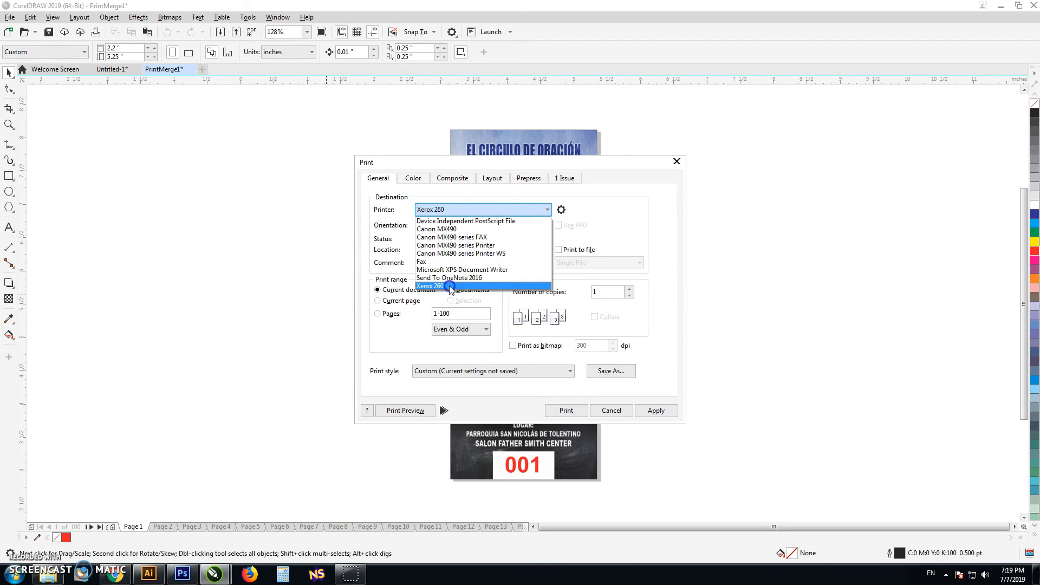
{"action": "left_click", "coordinate": [450, 286]}
Step: Set the Xerox 260 properties to the 12x18 - 14pts preset with Landscape orientation
{"action": "left_click", "coordinate": [562, 210]}
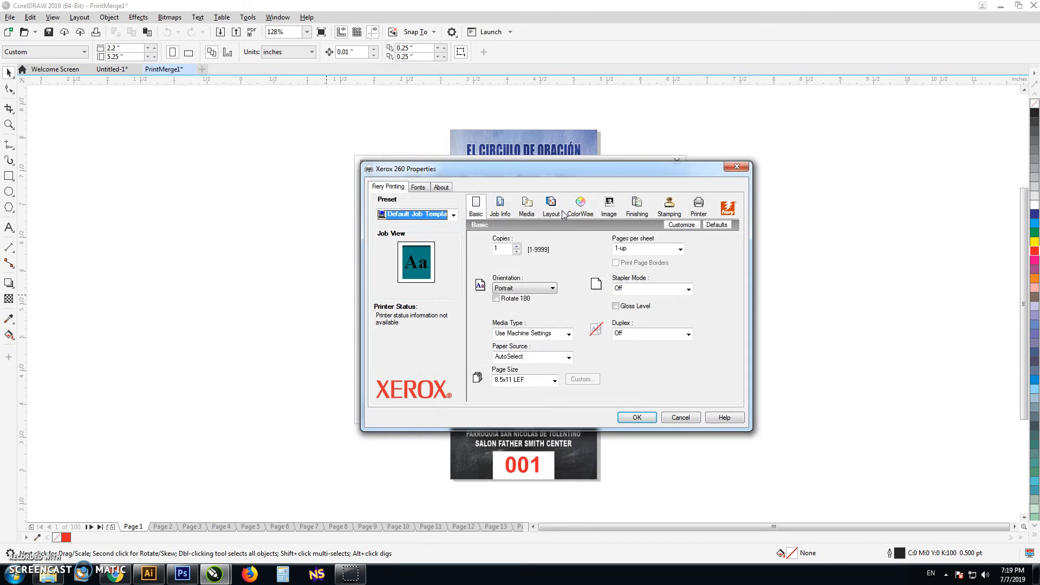
{"action": "left_click", "coordinate": [445, 214]}
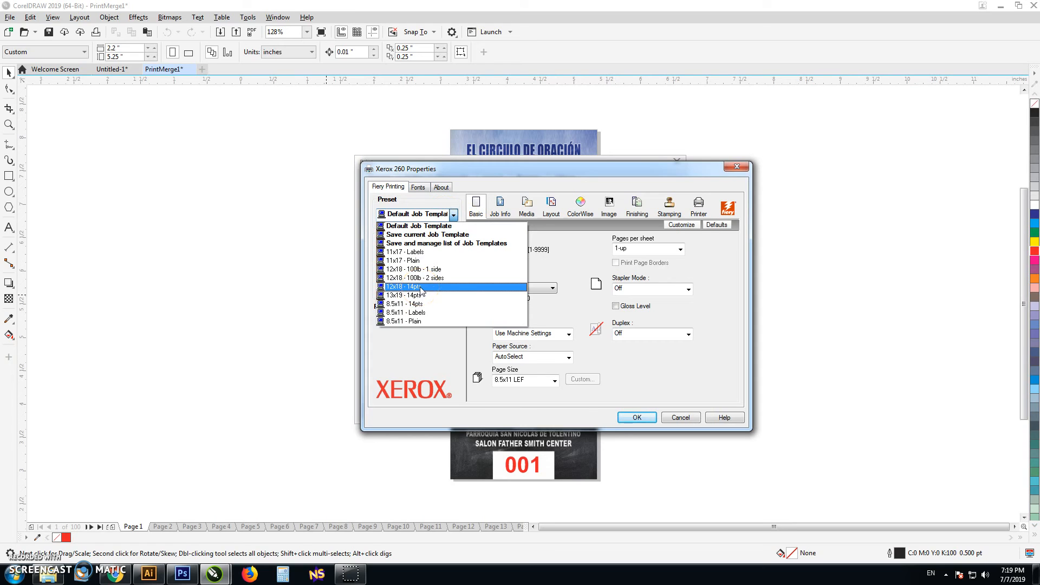
{"action": "left_click", "coordinate": [422, 287]}
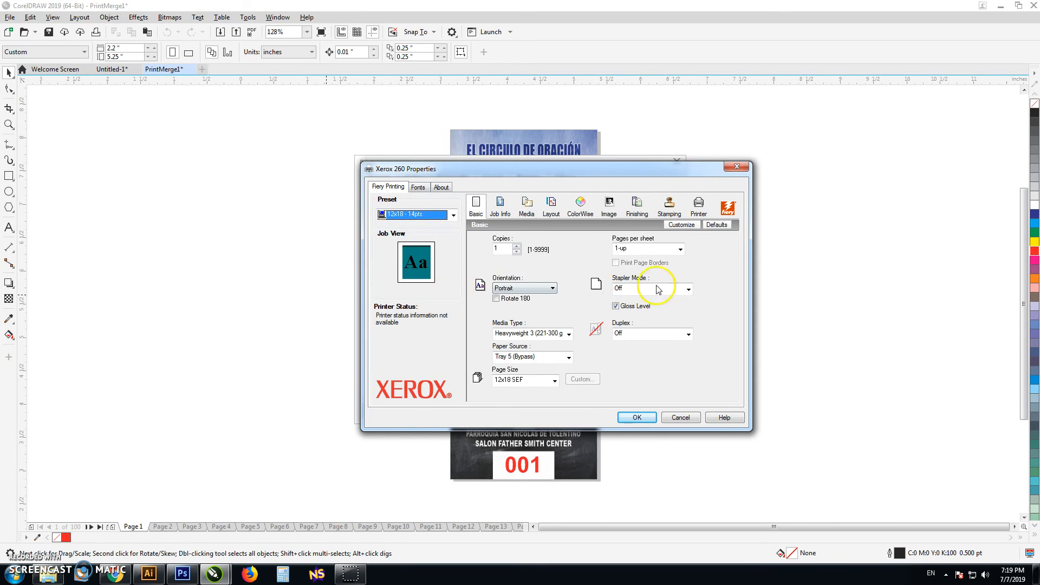
{"action": "left_click", "coordinate": [552, 206]}
{"action": "left_click", "coordinate": [515, 247]}
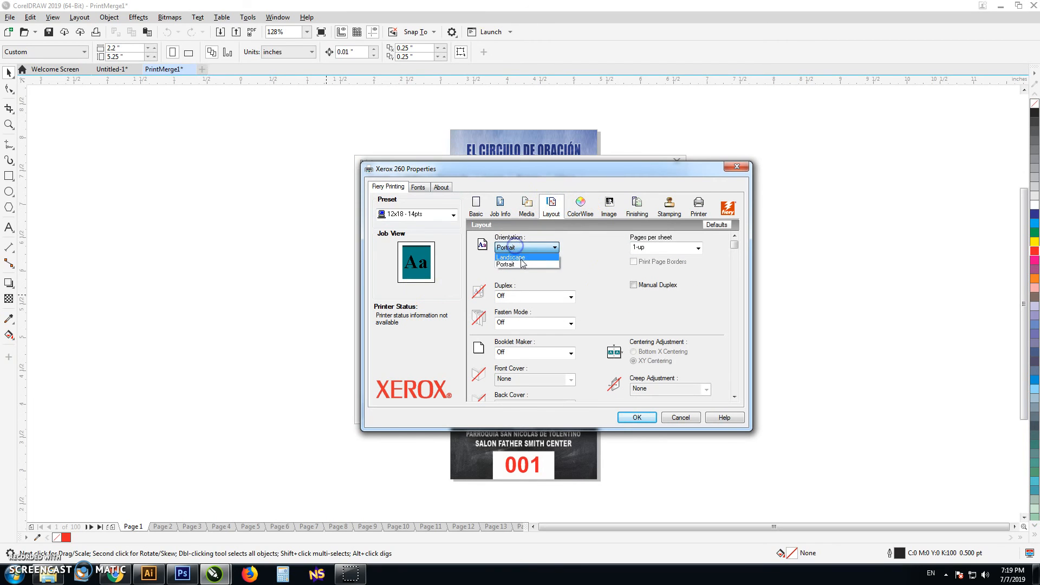
{"action": "left_click", "coordinate": [525, 258]}
{"action": "left_click", "coordinate": [638, 417]}
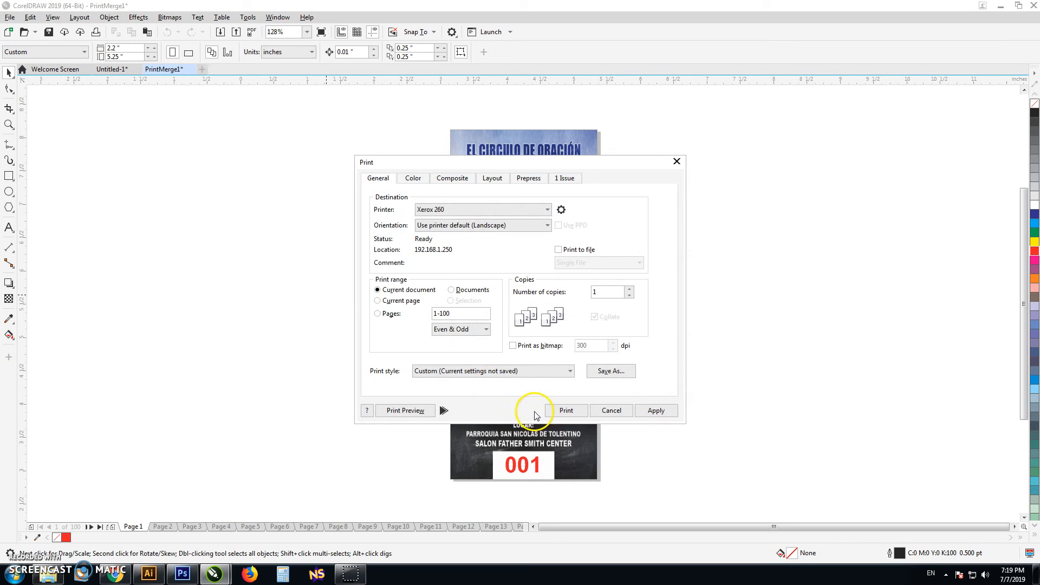
Step: Open the print preview and set the imposition layout to 8 pages across and 2 pages down
{"action": "left_click", "coordinate": [407, 411]}
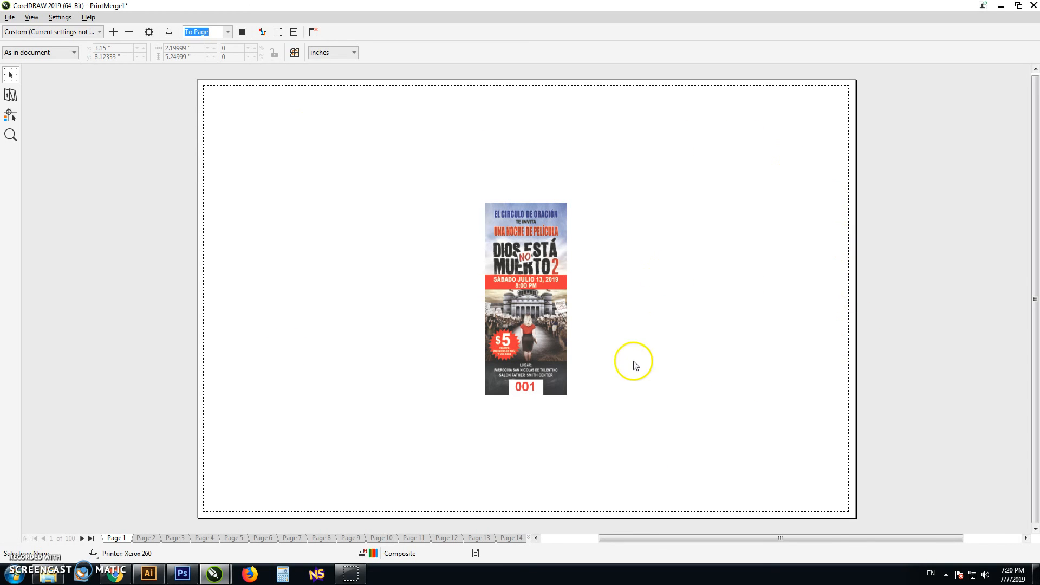
{"action": "left_click", "coordinate": [9, 95]}
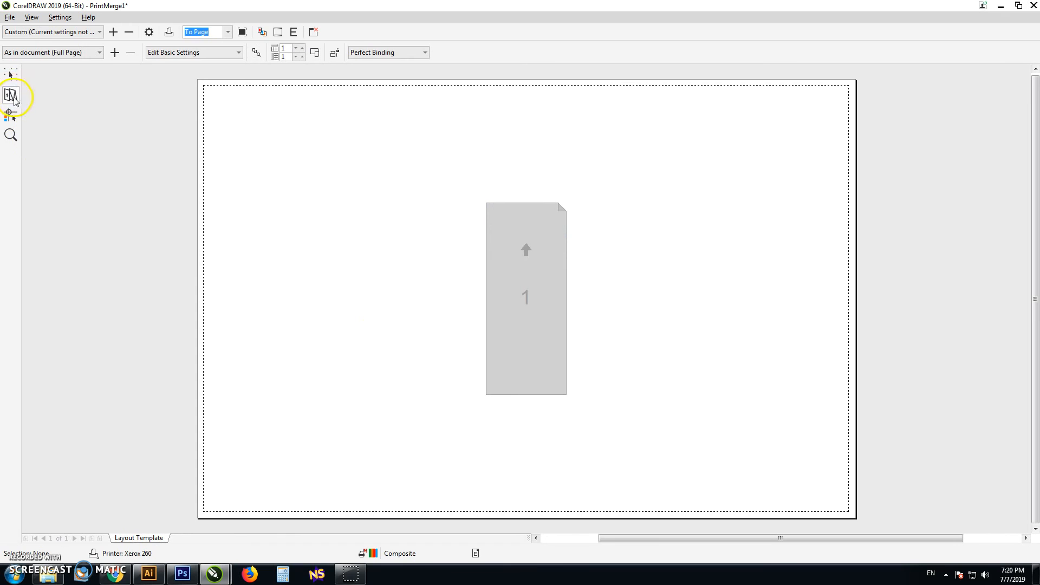
{"action": "left_click", "coordinate": [302, 48]}
{"action": "left_click", "coordinate": [302, 49]}
{"action": "left_click", "coordinate": [303, 50]}
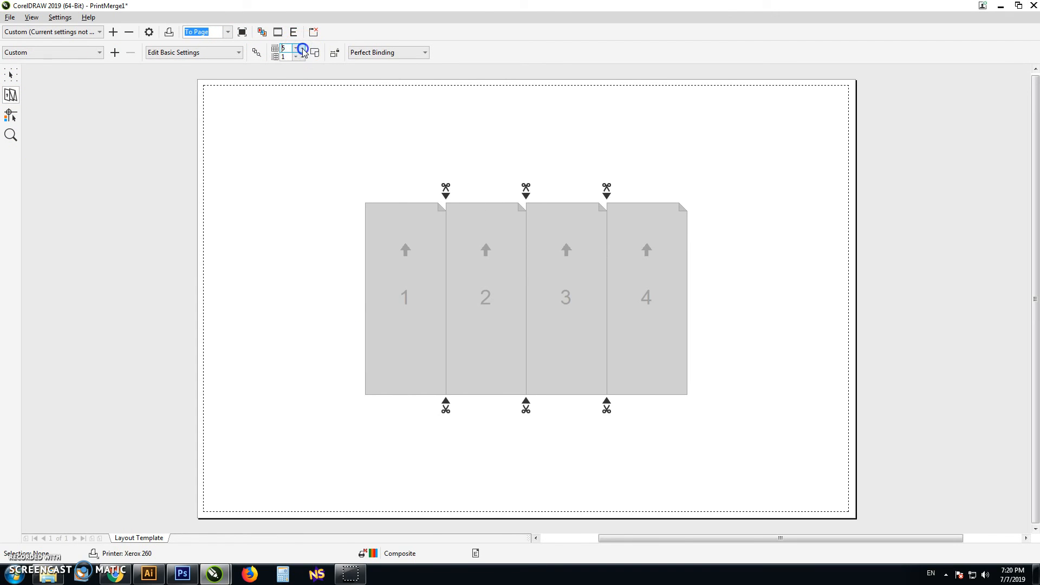
{"action": "left_click", "coordinate": [302, 49]}
{"action": "left_click", "coordinate": [303, 49]}
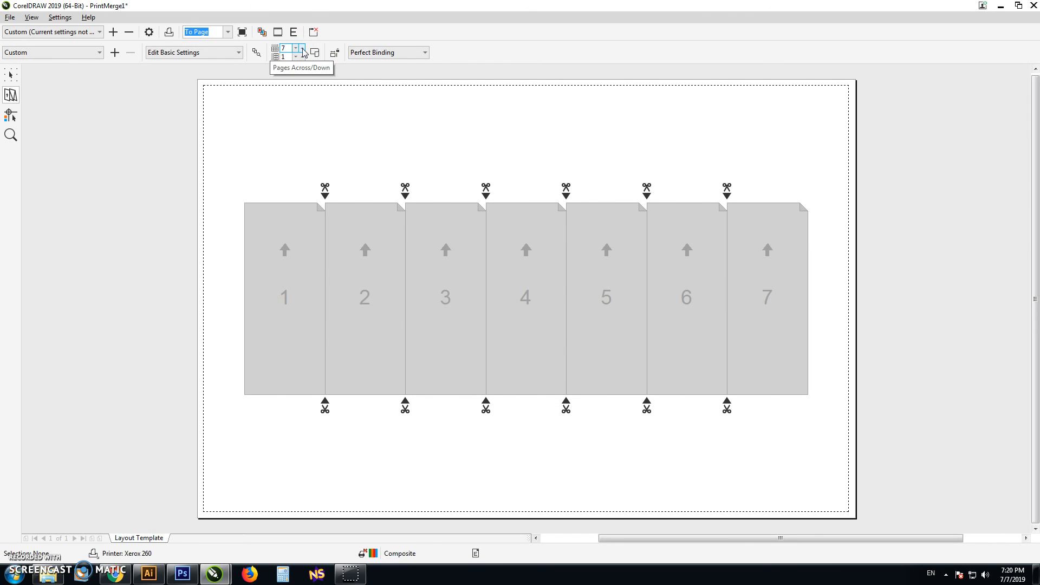
{"action": "left_click", "coordinate": [302, 49]}
{"action": "left_click", "coordinate": [302, 56]}
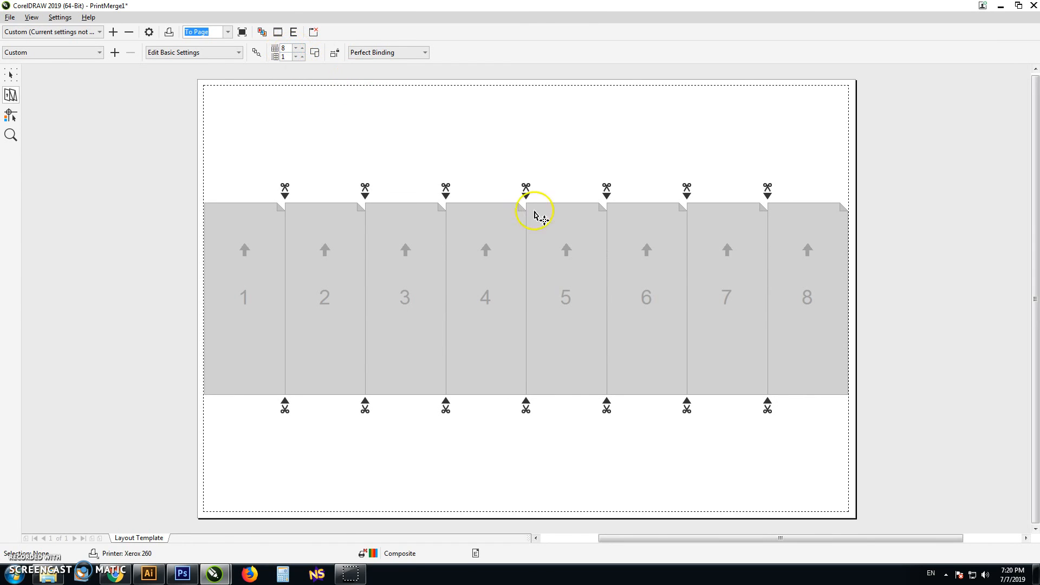
{"action": "left_click", "coordinate": [301, 54]}
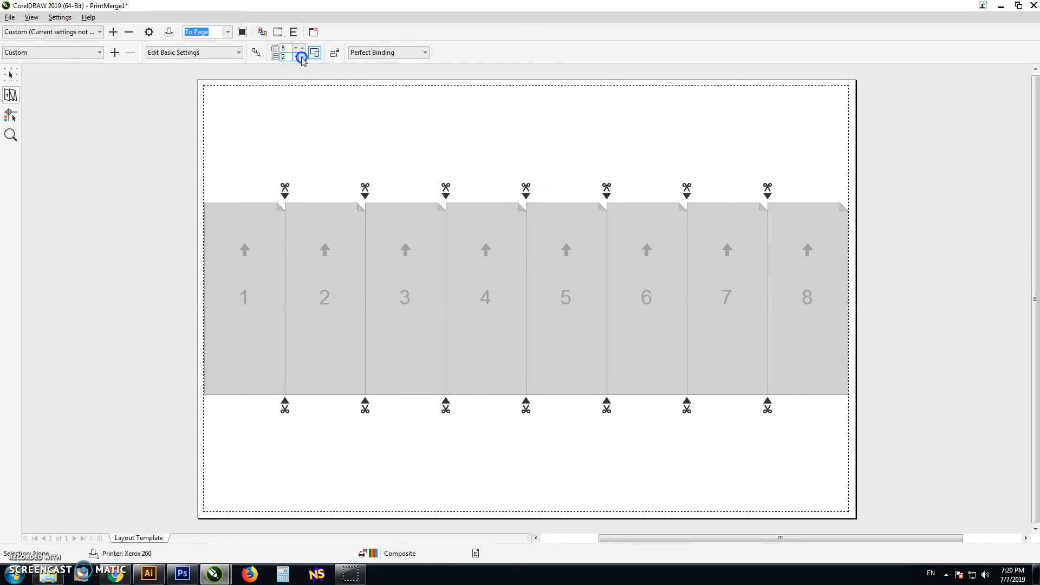
Step: Display the imposed tickets on the sheet and add crop marks around them
{"action": "left_click", "coordinate": [11, 74]}
{"action": "left_click", "coordinate": [13, 115]}
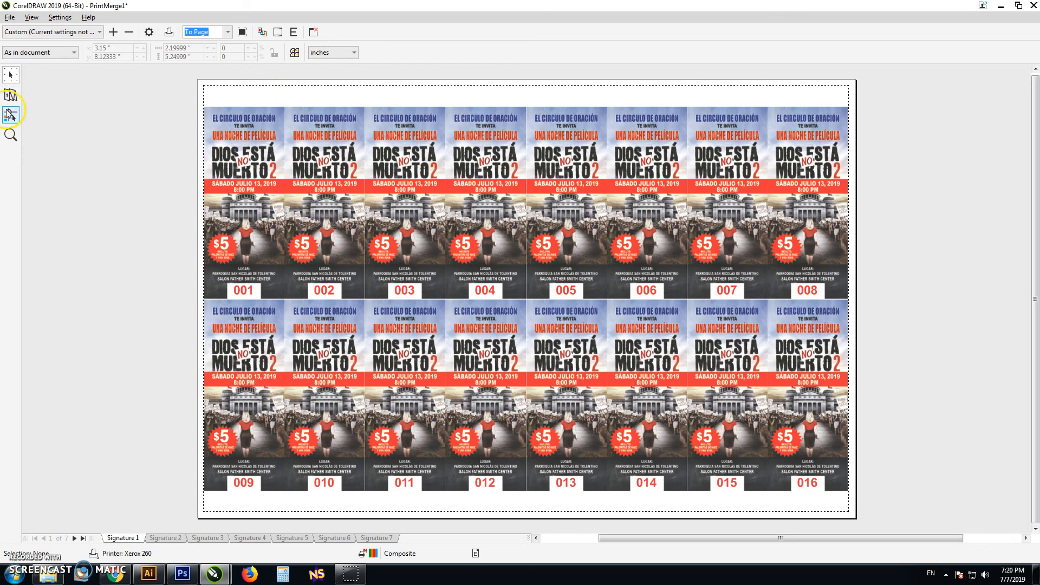
{"action": "left_click", "coordinate": [11, 116]}
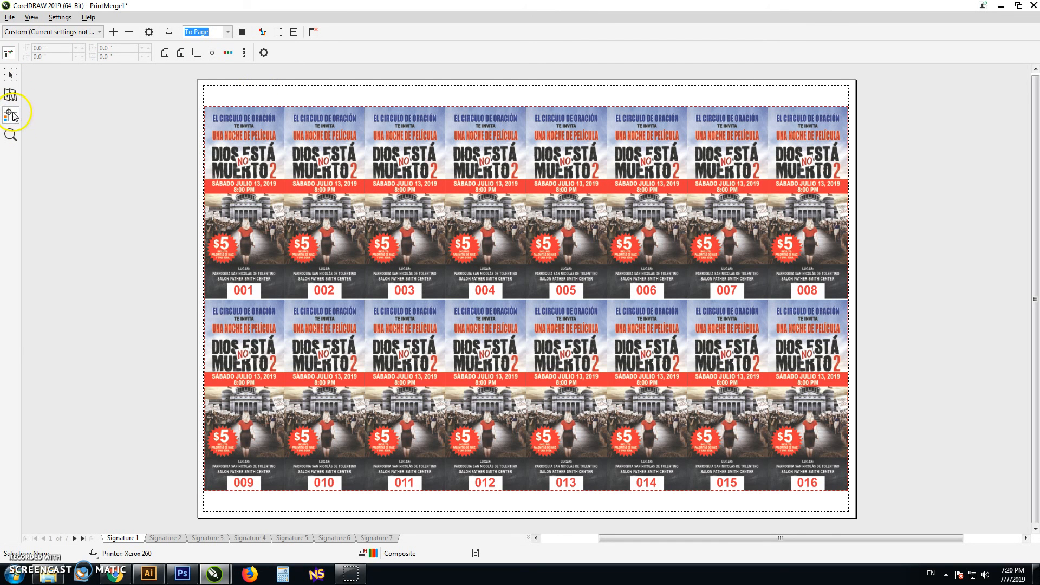
{"action": "left_click", "coordinate": [199, 53]}
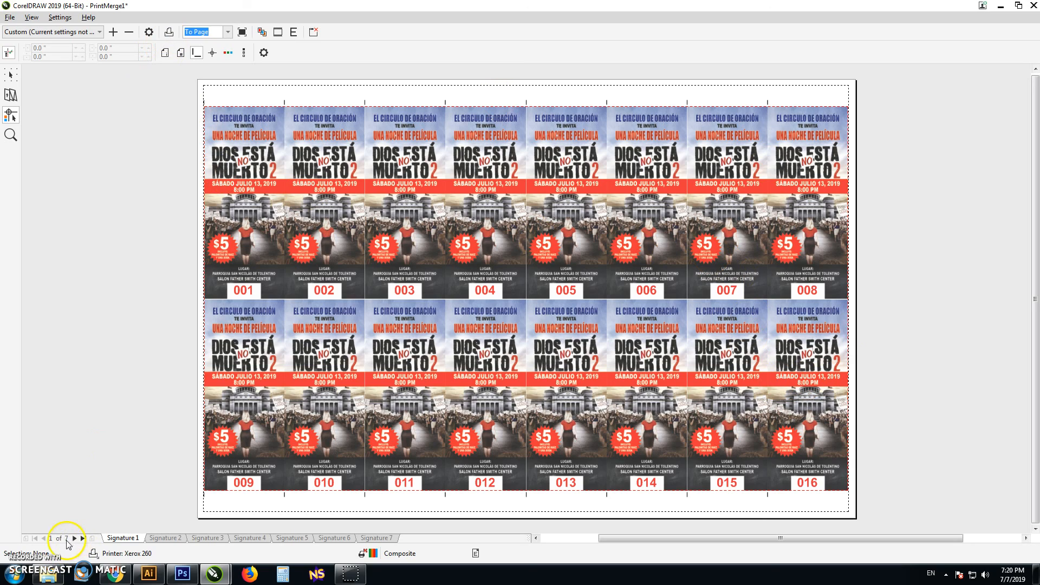
Step: Review the ticket numbering across the print preview signatures and return to Signature 1
{"action": "left_click", "coordinate": [75, 538]}
{"action": "left_click", "coordinate": [75, 538]}
{"action": "left_click", "coordinate": [75, 538]}
{"action": "left_click", "coordinate": [74, 538]}
{"action": "left_click", "coordinate": [74, 538]}
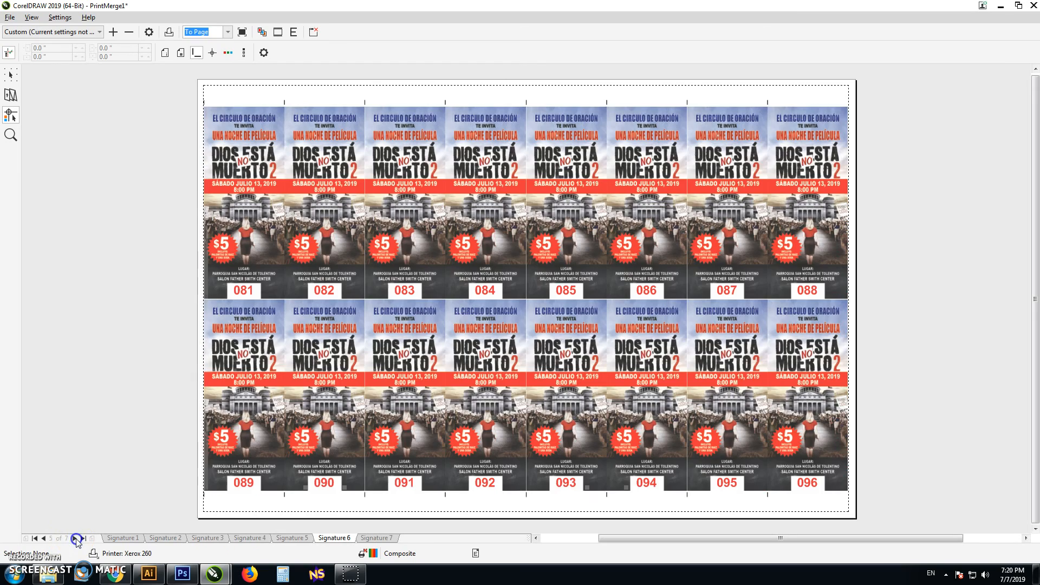
{"action": "left_click", "coordinate": [35, 538]}
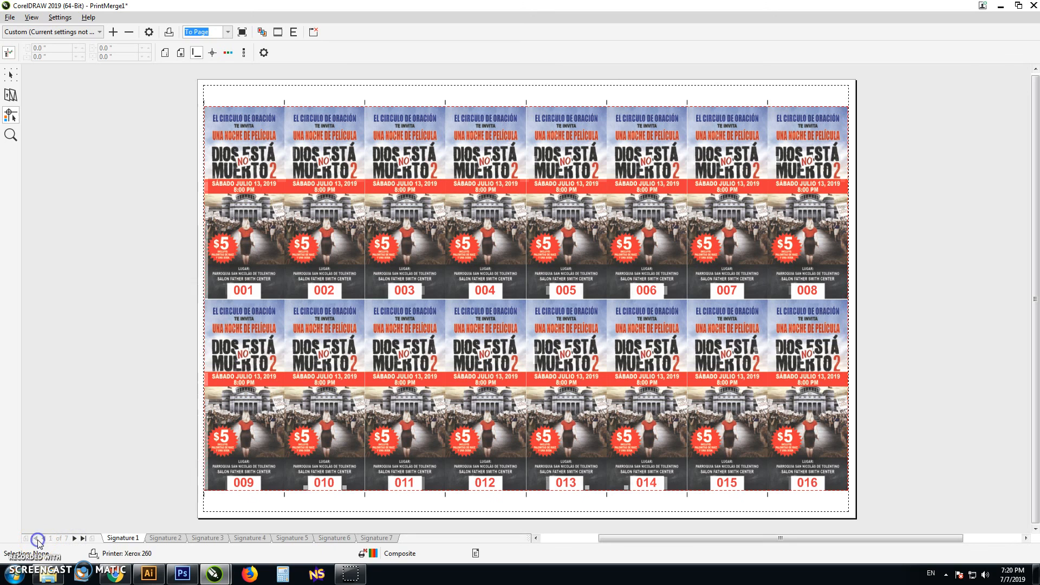